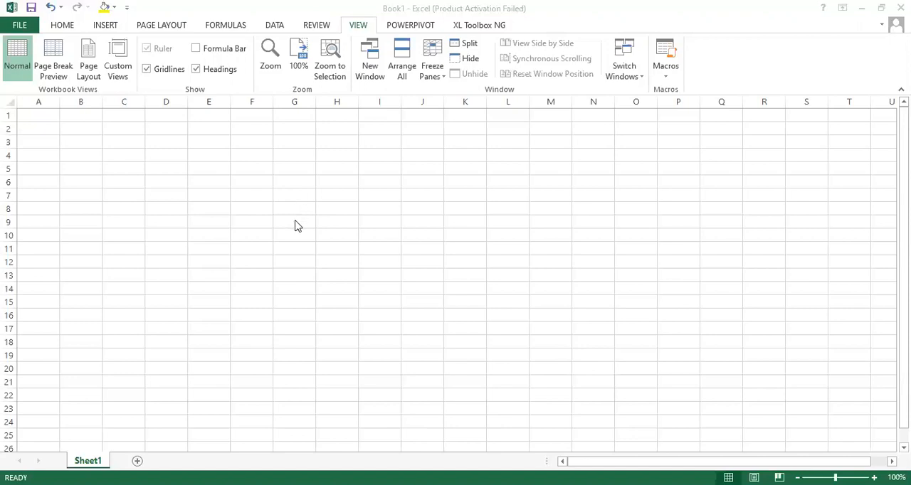
# - Fill row 9 from column G to J with the values 25, 29, 28 and 33
pyautogui.click(295, 220)
pyautogui.click(296, 220)
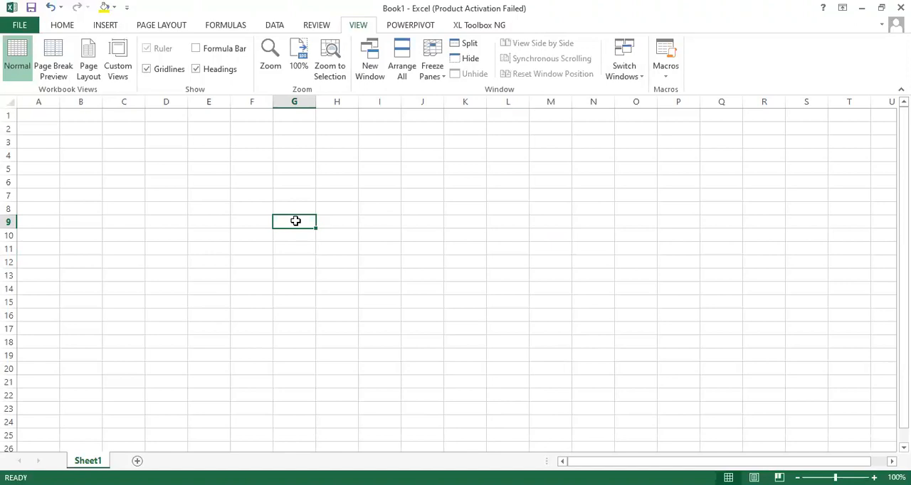
pyautogui.write('25')
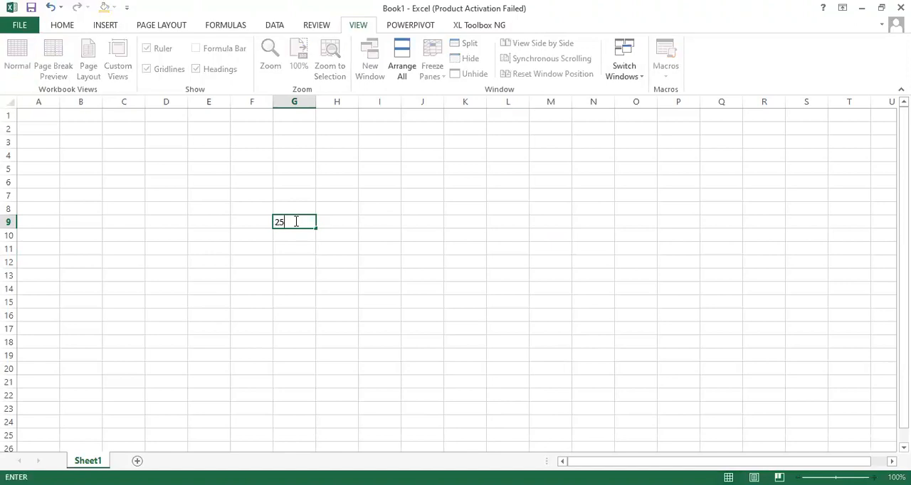
pyautogui.click(337, 220)
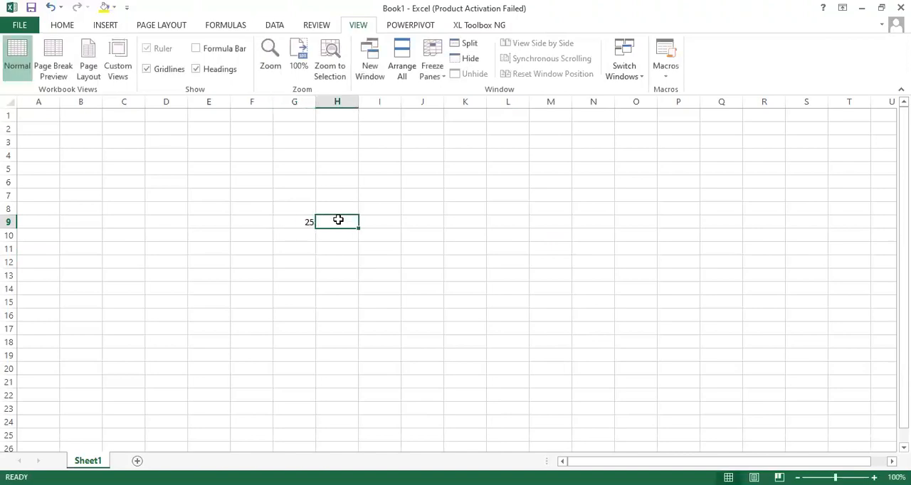
pyautogui.write('29')
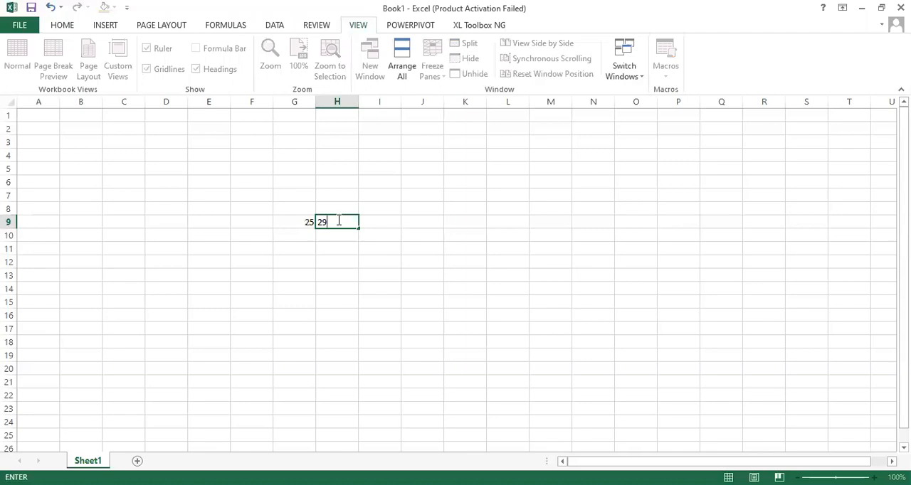
pyautogui.press('Tab')
pyautogui.press('Tab')
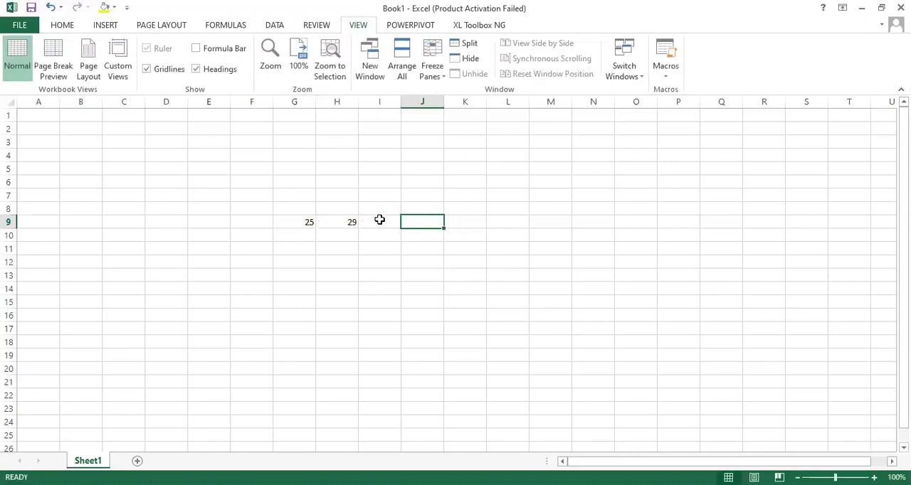
pyautogui.write('3')
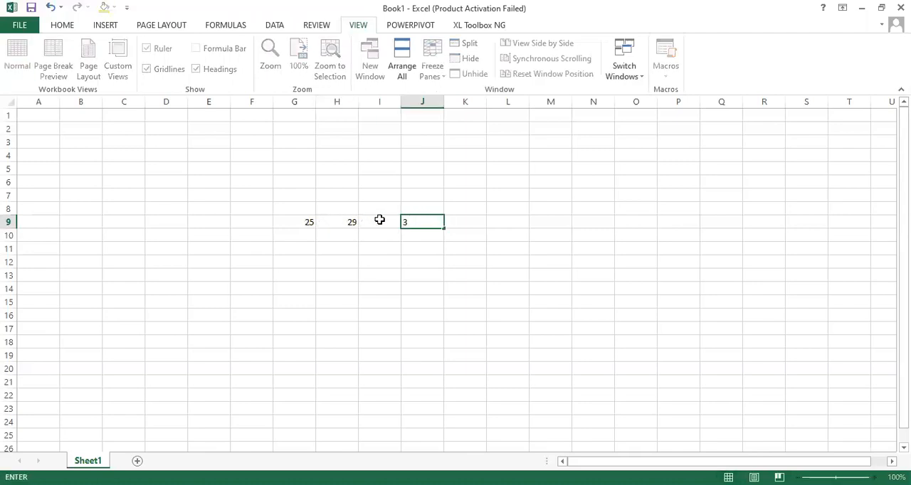
pyautogui.write('3')
pyautogui.click(380, 220)
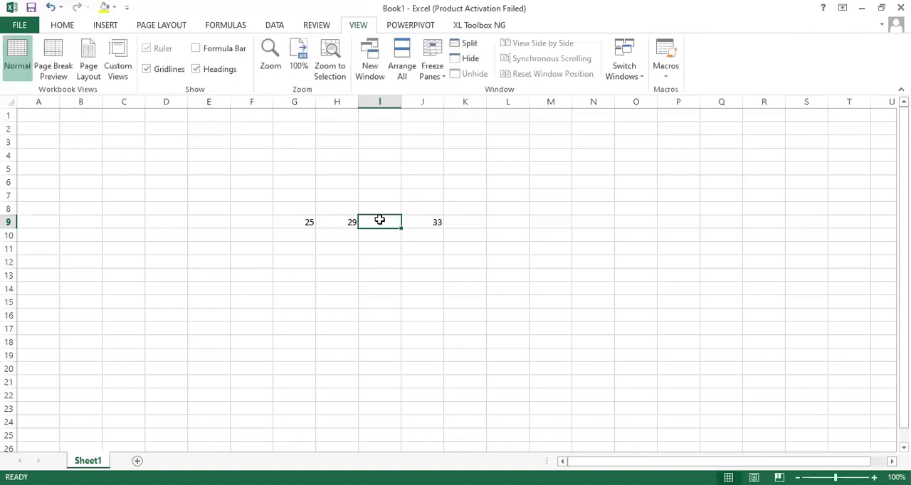
pyautogui.write('28')
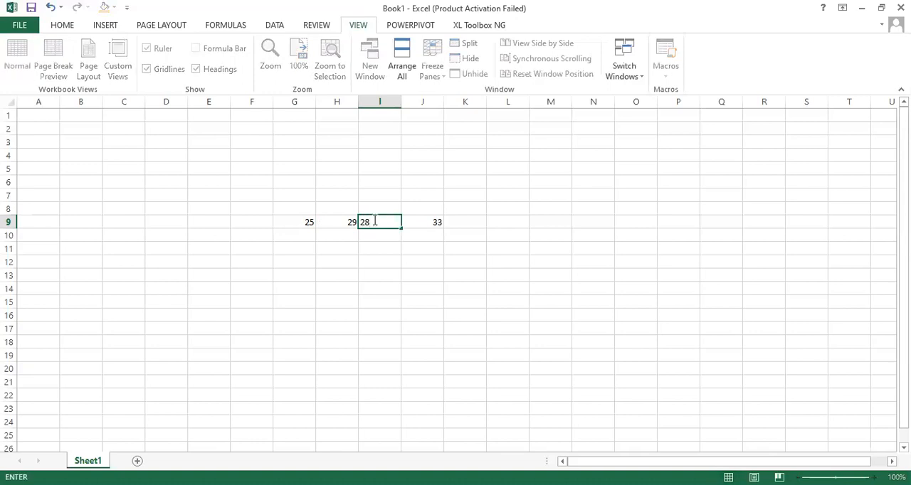
# - Fill row 10 from column G to J with the values 35, 34, 28 and 32
pyautogui.click(306, 232)
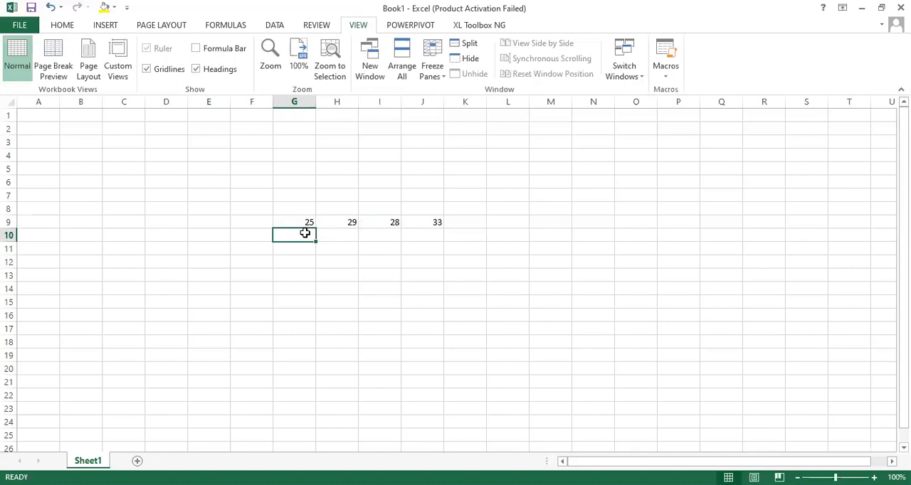
pyautogui.write('35')
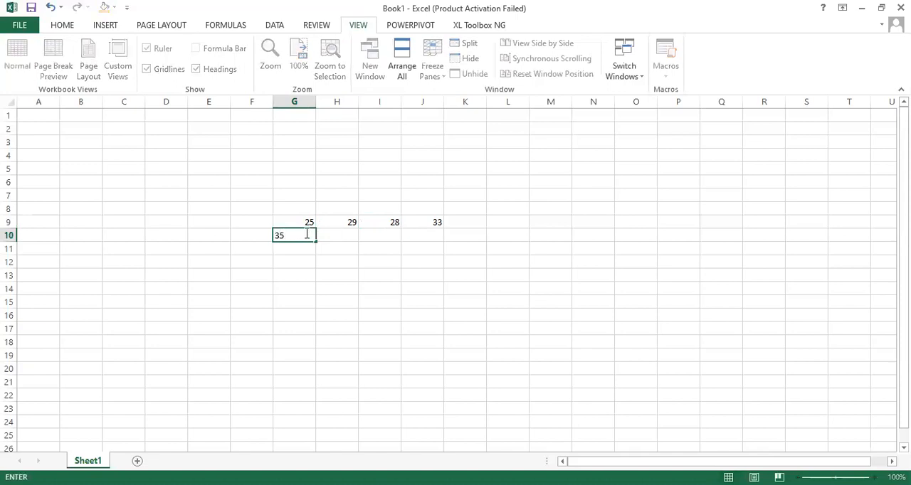
pyautogui.press('Tab')
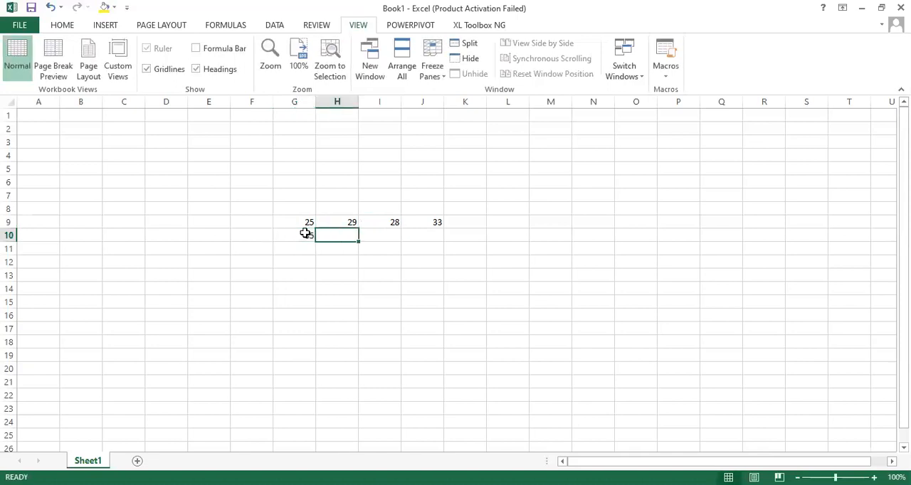
pyautogui.write('34')
pyautogui.press('Tab')
pyautogui.write('28')
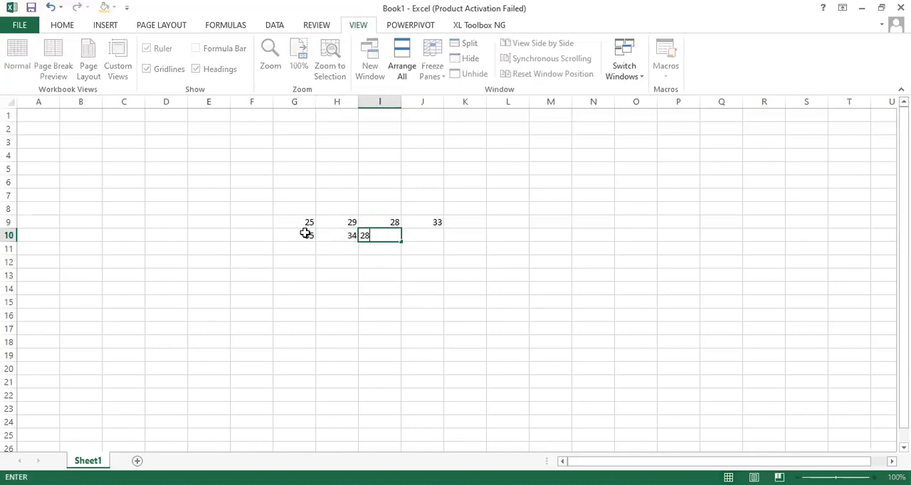
pyautogui.press('Tab')
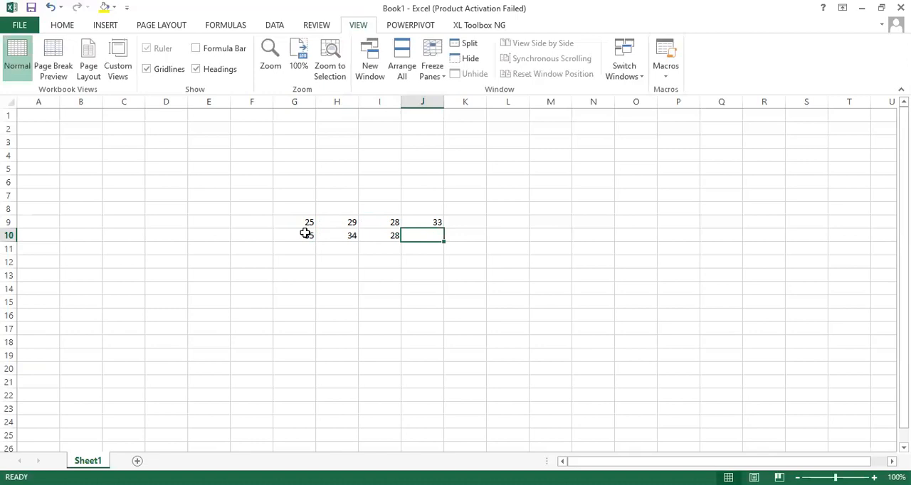
pyautogui.write('32')
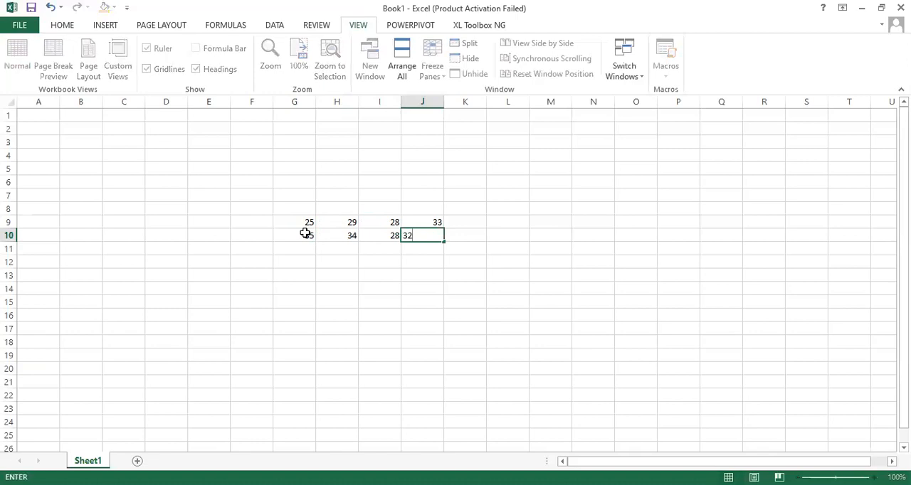
pyautogui.press('Return')
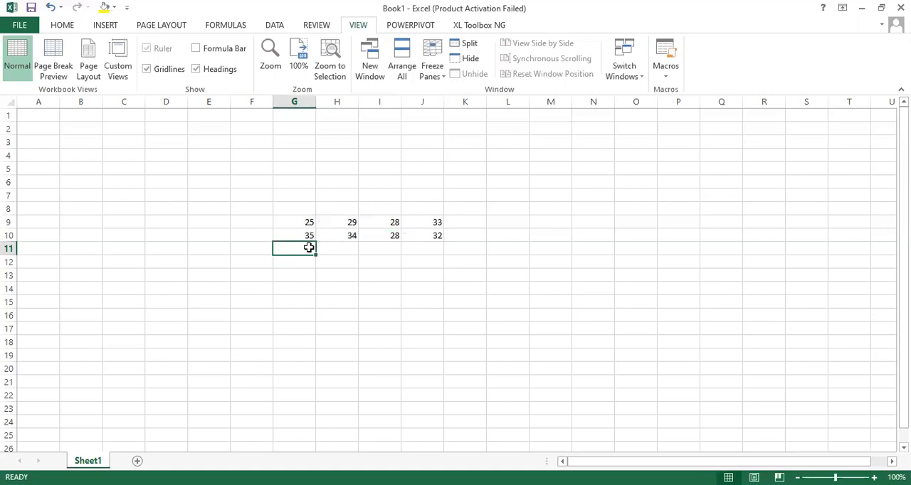
# - Fill row 11 from column G to J with the values 22, 25, 27 and 30
pyautogui.write('2')
pyautogui.write('5')
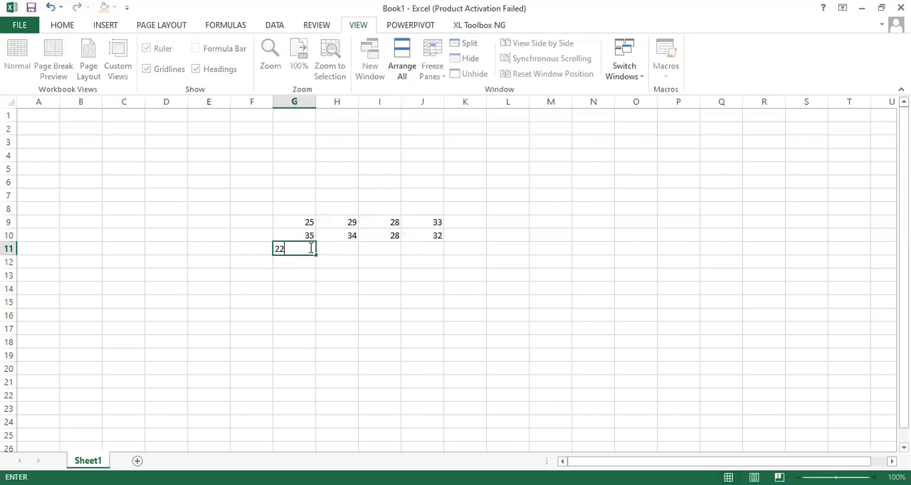
pyautogui.press('Tab')
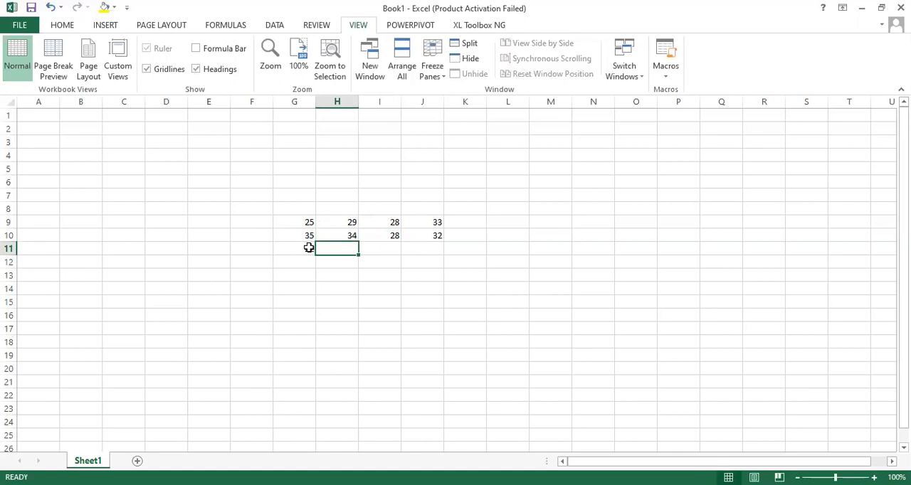
pyautogui.write('25')
pyautogui.press('Tab')
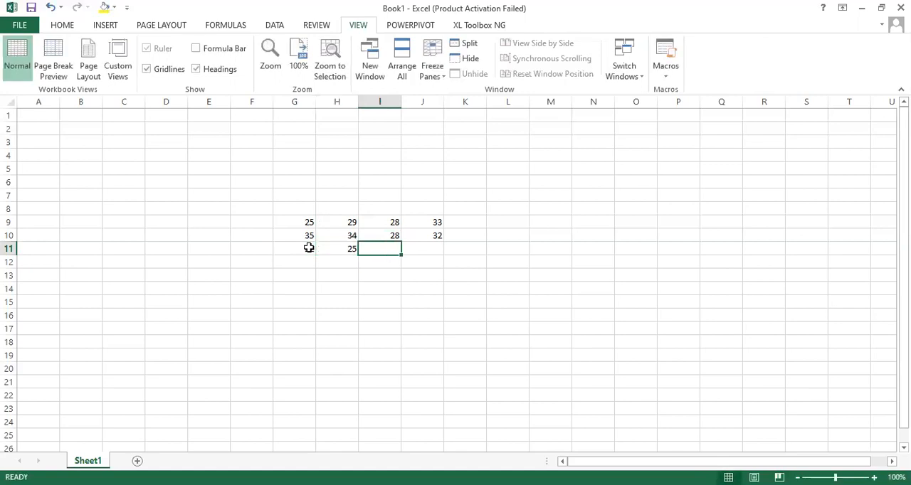
pyautogui.write('27')
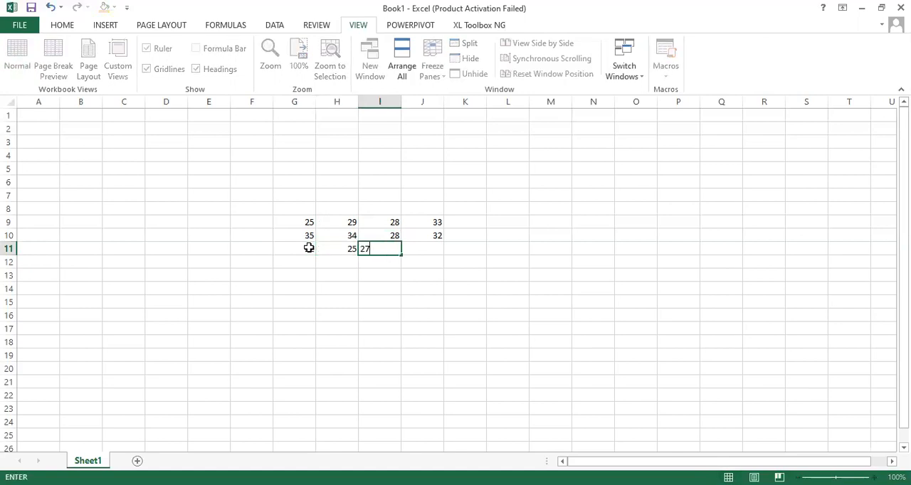
pyautogui.press('Tab')
pyautogui.write('30')
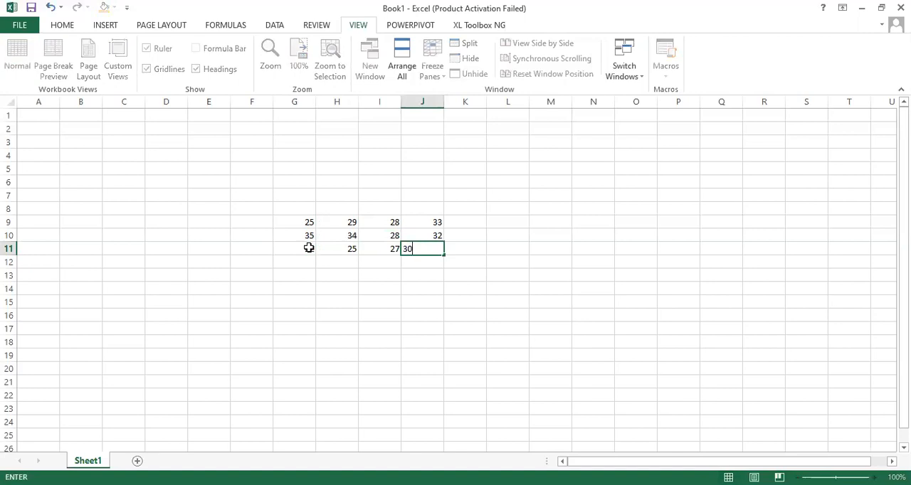
# - Label the three data rows in F9:F11 as Mix 1, Mix 2 and Mix 3
pyautogui.click(253, 221)
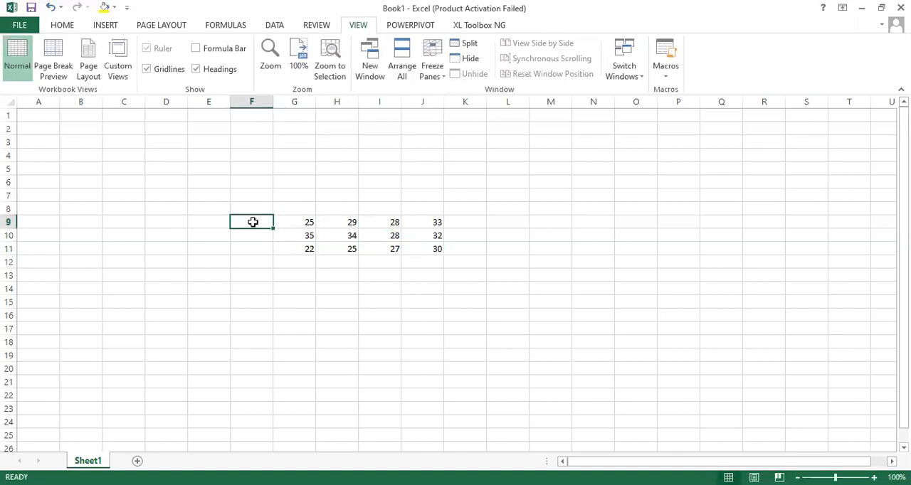
pyautogui.write('Mix 1')
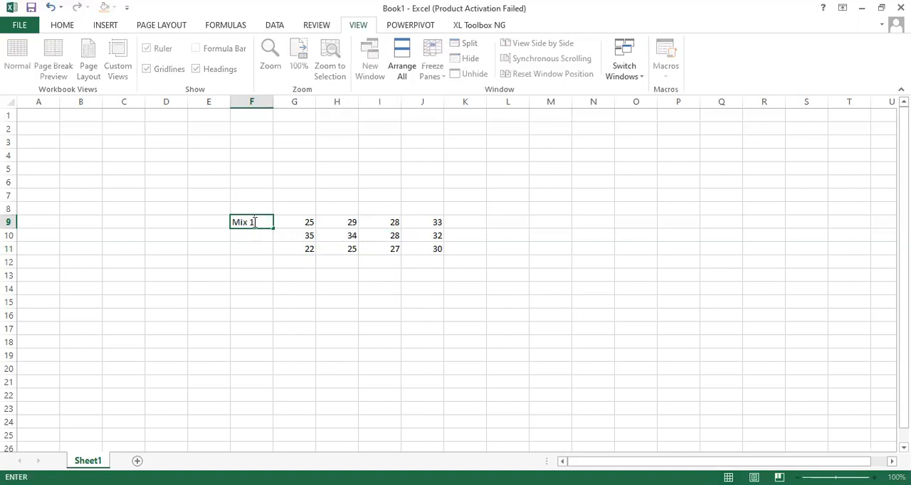
pyautogui.press('Return')
pyautogui.write('Mix 2')
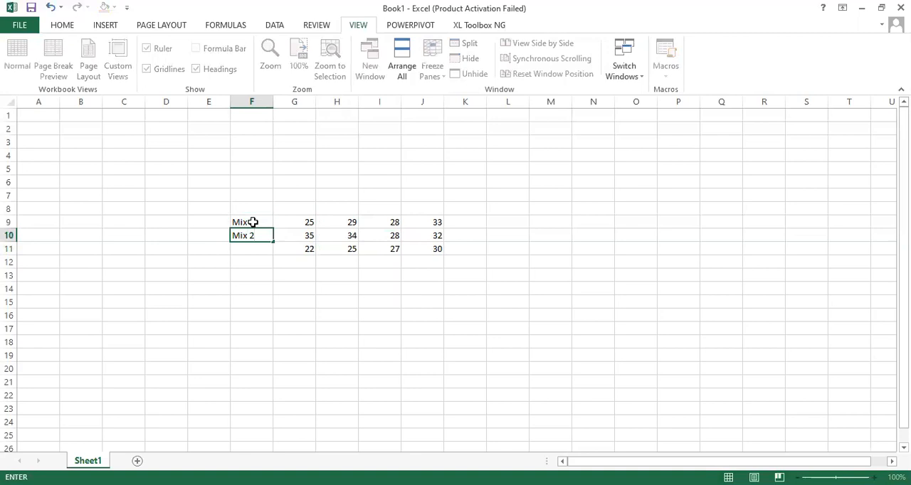
pyautogui.press('Return')
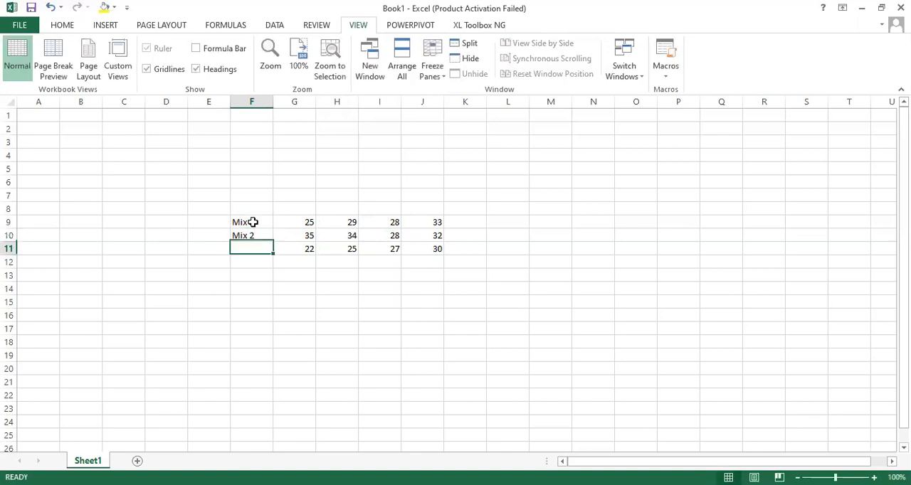
pyautogui.write('Mix 3')
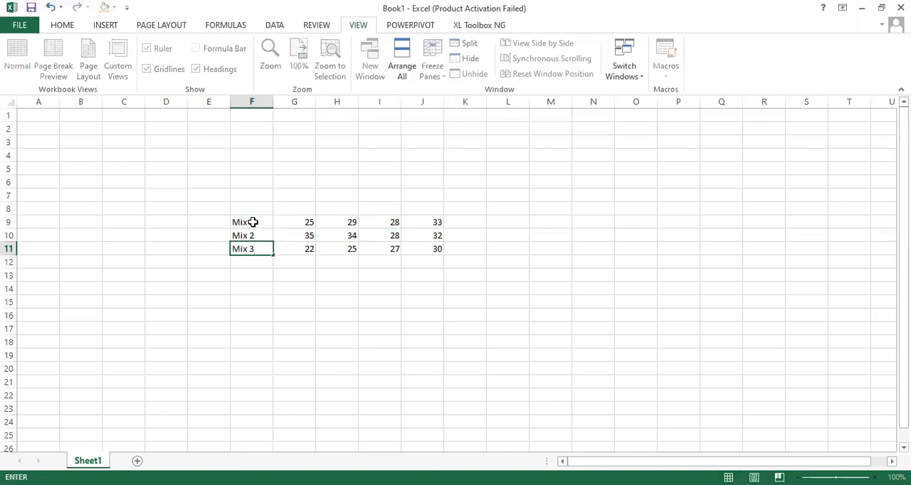
# - Merge and center cells G7:J7 above the data columns
pyautogui.click(301, 209)
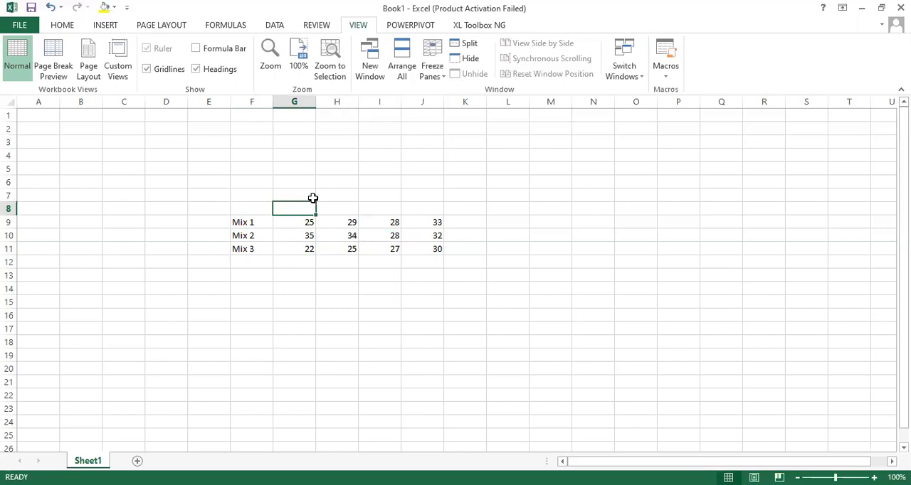
pyautogui.click(300, 197)
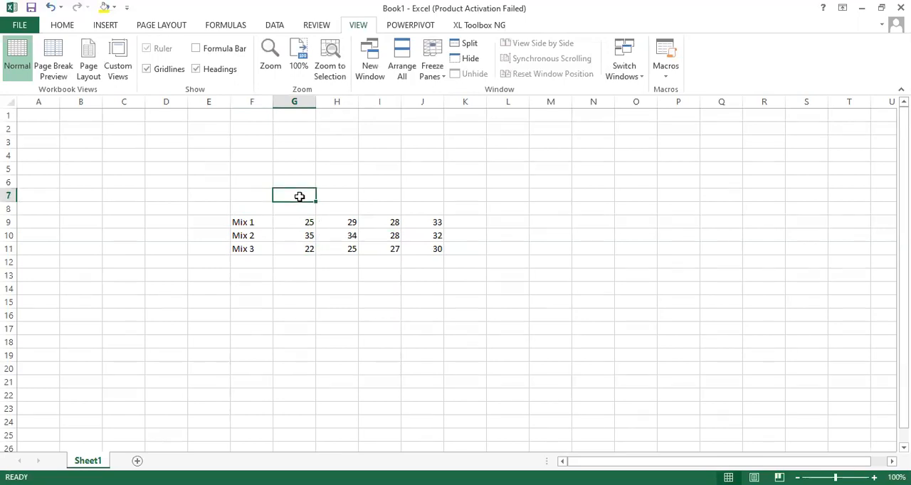
pyautogui.moveTo(300, 197); pyautogui.dragTo(378, 195)
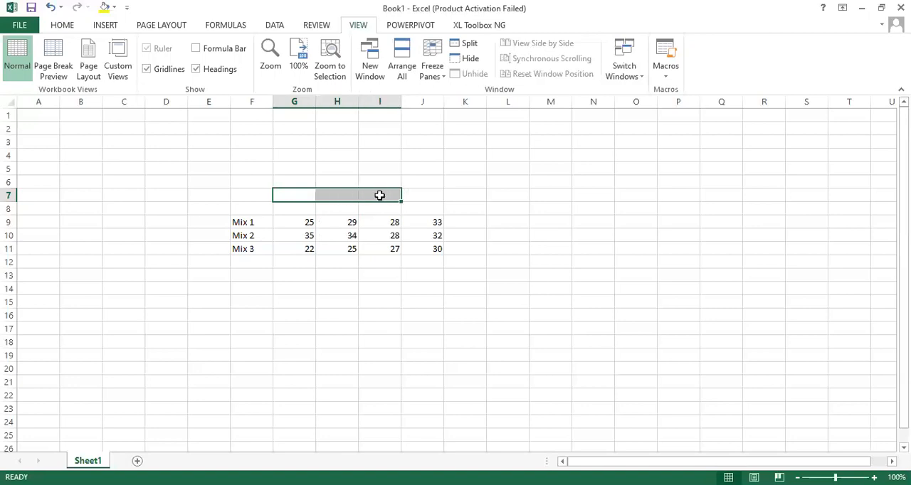
pyautogui.moveTo(449, 194); pyautogui.dragTo(380, 195)
pyautogui.moveTo(288, 197); pyautogui.dragTo(411, 195)
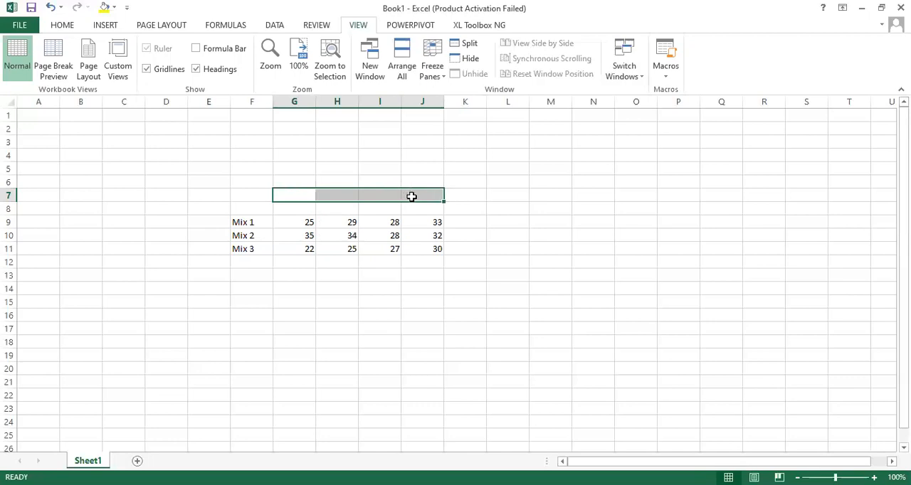
pyautogui.rightClick(411, 197)
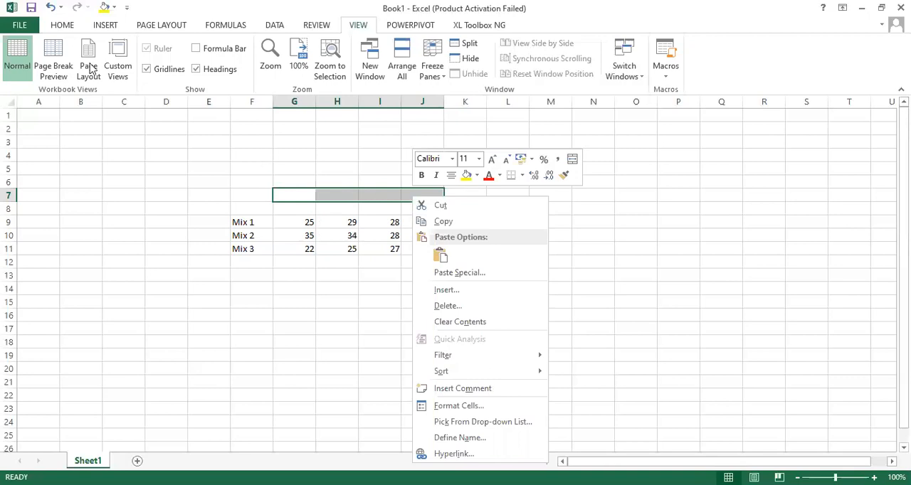
pyautogui.click(62, 25)
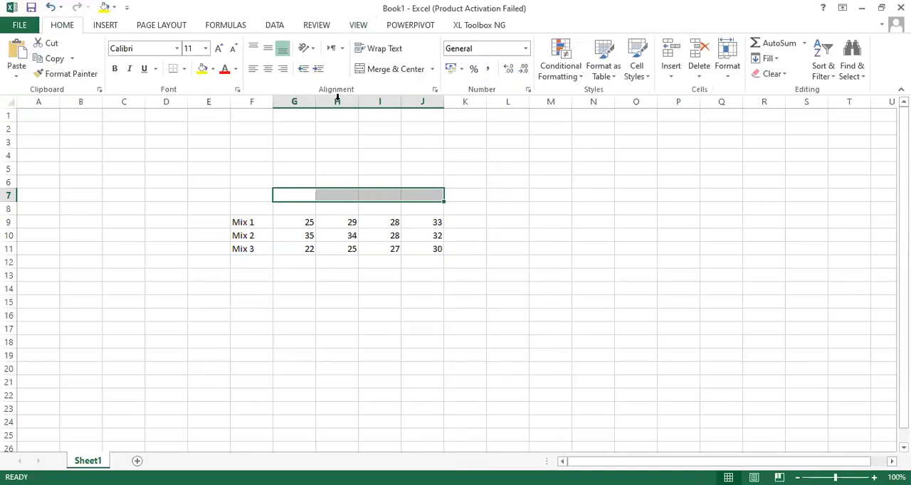
pyautogui.click(416, 69)
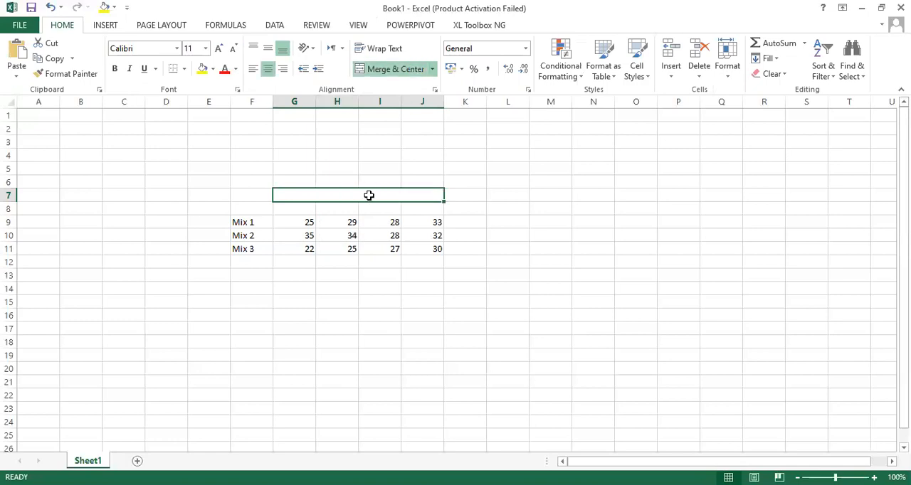
# - Enter the heading "Compressive Strebgth (MPa" in the merged cell G7:J7 above the data columns
pyautogui.write('Co')
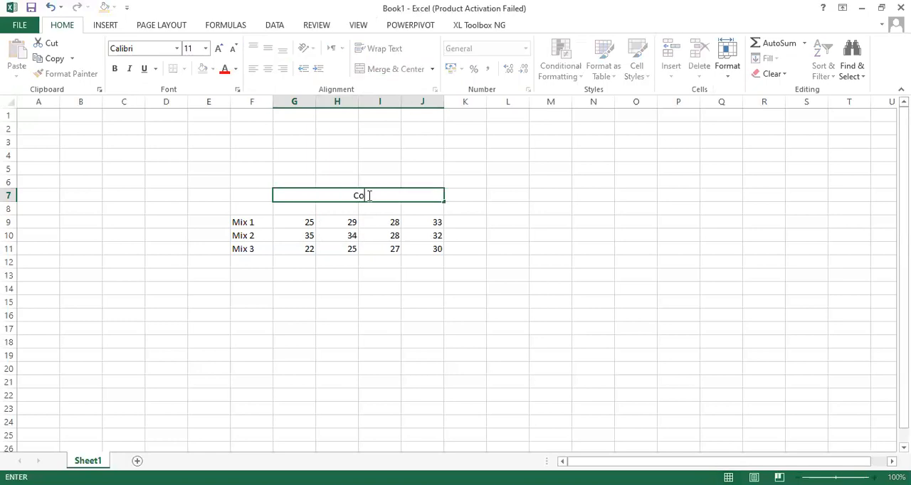
pyautogui.write('mpressive Strebgt')
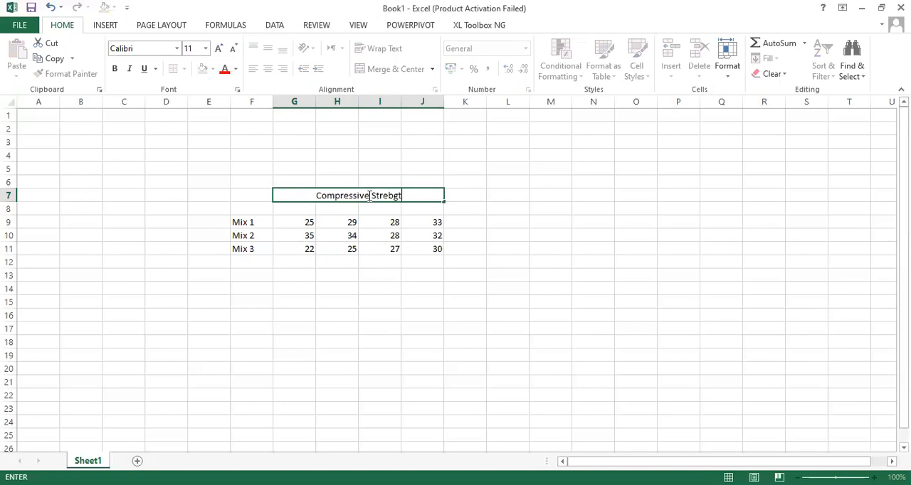
pyautogui.write('h (MPa')
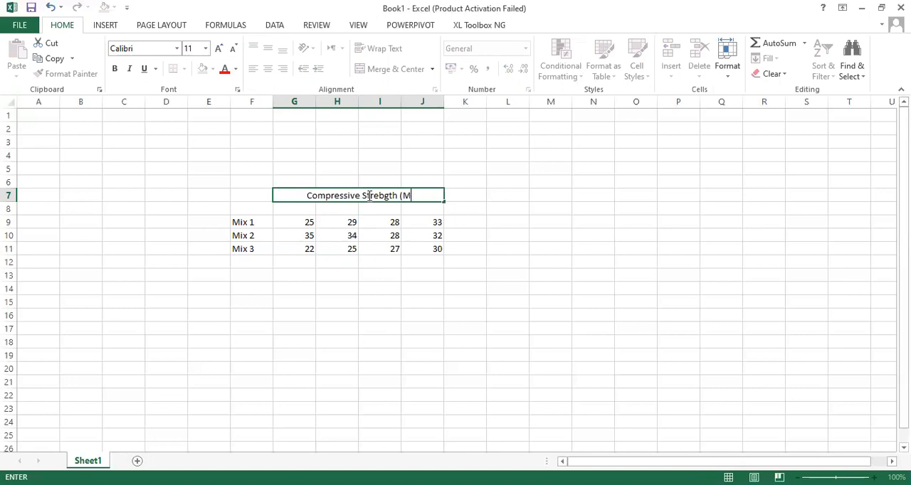
# - Label the four data columns in G8:J8 as S-1, S-2, S-3 and S-4
pyautogui.click(297, 211)
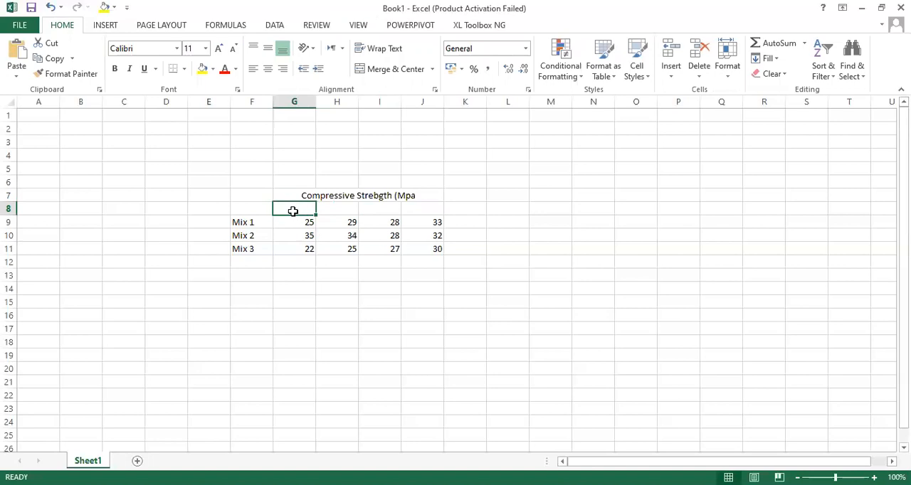
pyautogui.write('S-1')
pyautogui.press('Tab')
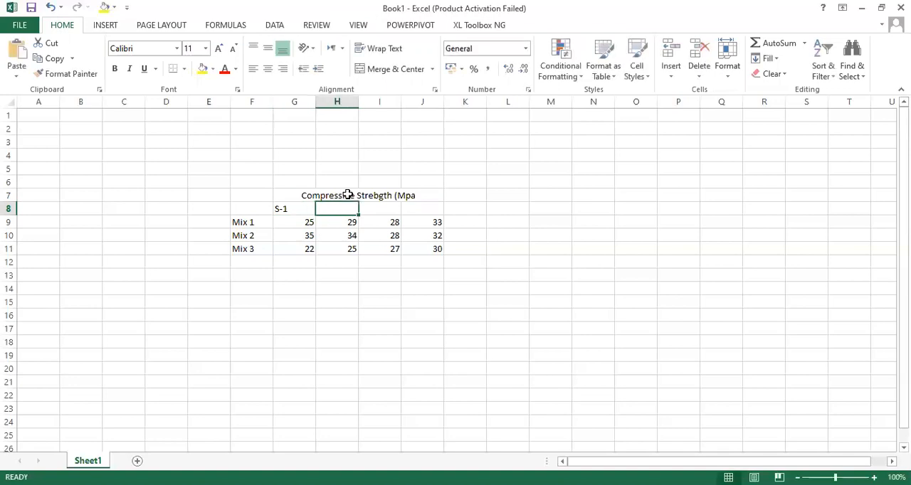
pyautogui.write('S-2')
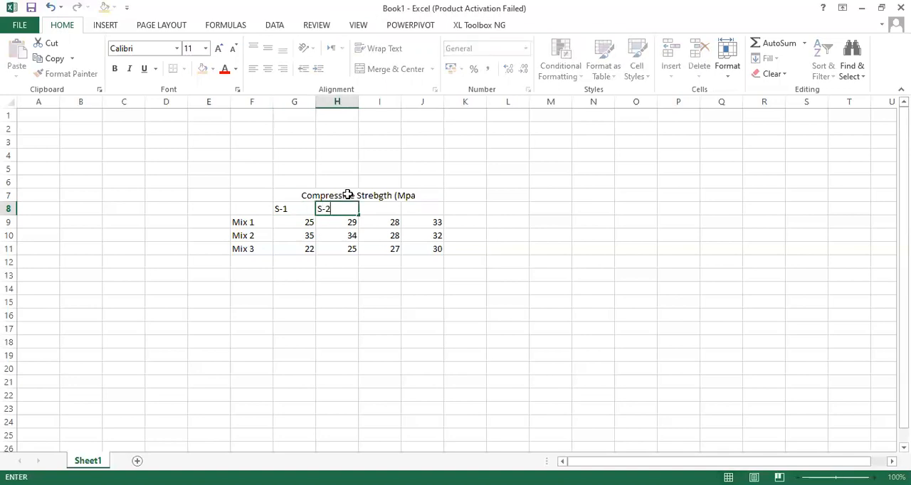
pyautogui.press('Tab')
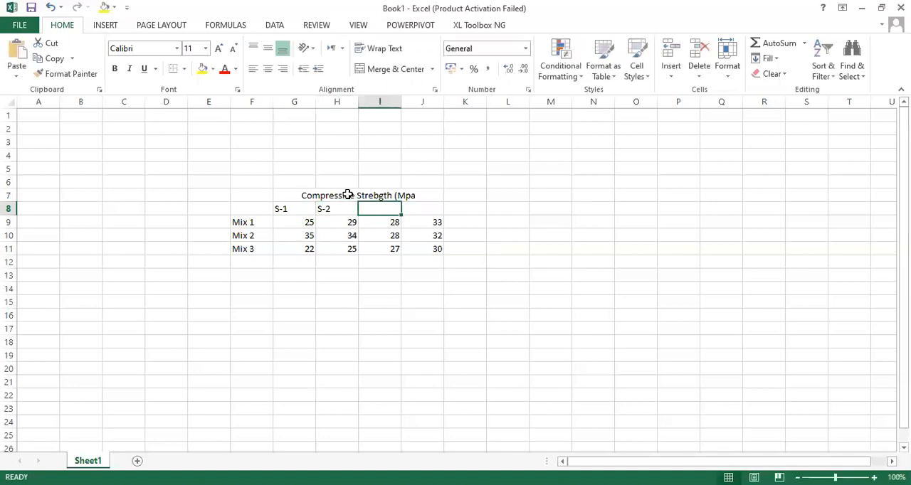
pyautogui.write('S-3')
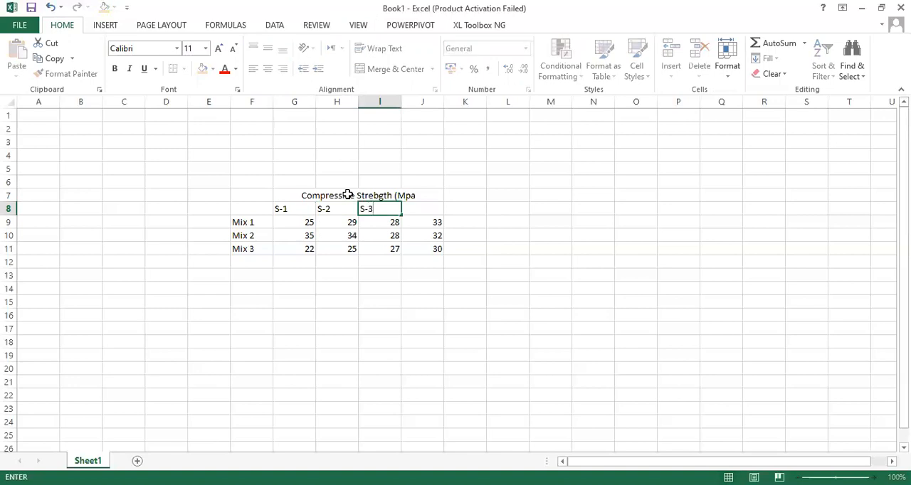
pyautogui.press('Tab')
pyautogui.write('S-4')
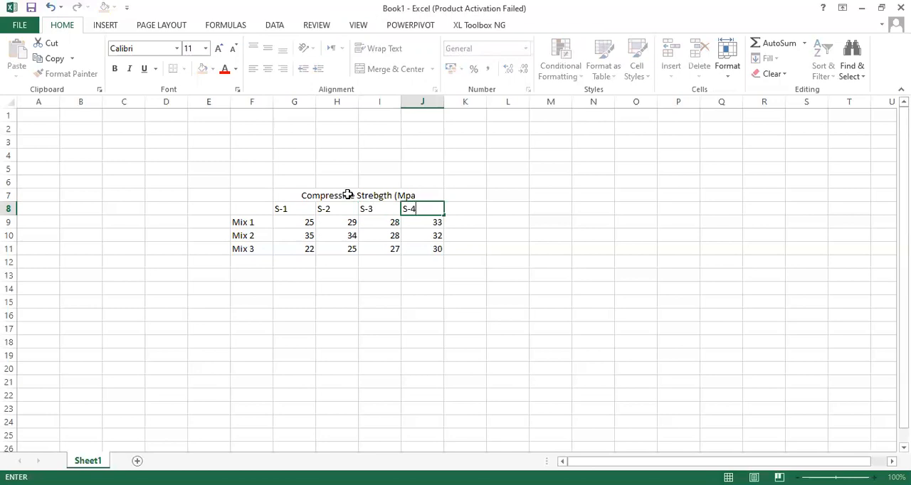
pyautogui.press('Tab')
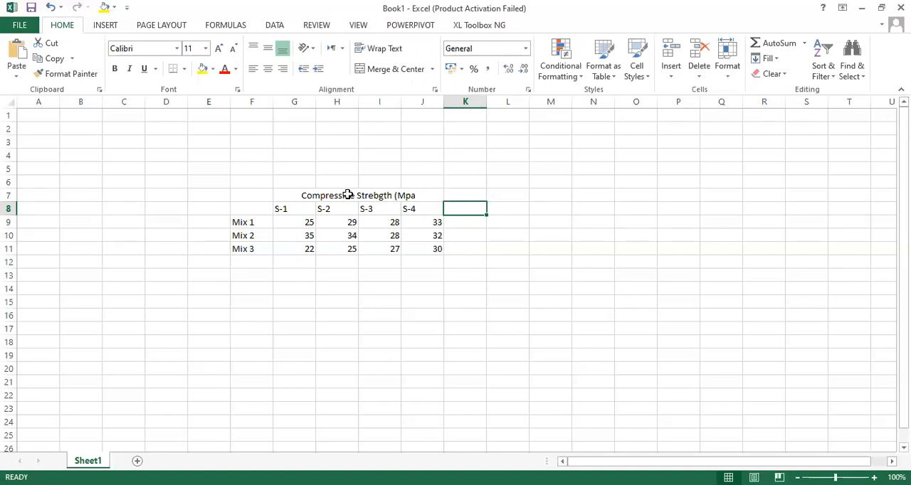
pyautogui.click(292, 312)
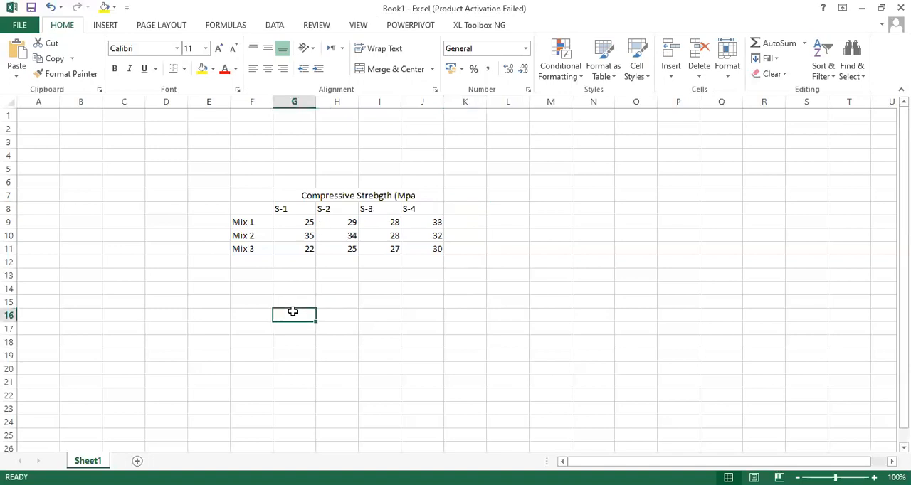
# - Correct the heading in merged cell G7:J7 to "Compressive Strength (Mpa)", fixing the misspelled word and adding the closing parenthesis
pyautogui.click(372, 197)
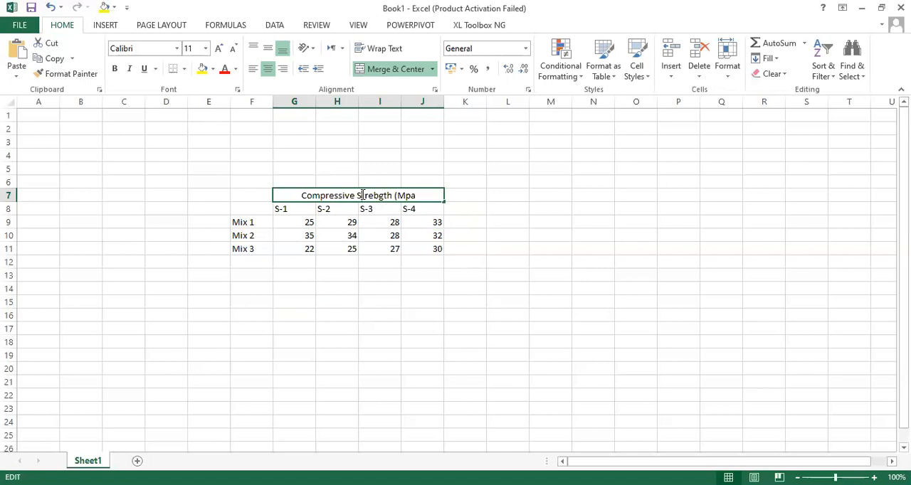
pyautogui.doubleClick(363, 197)
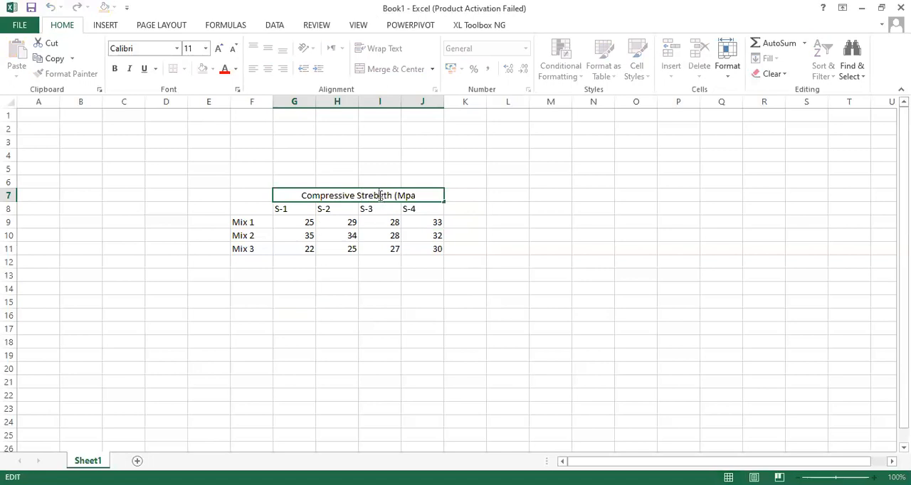
pyautogui.press('BackSpace')
pyautogui.write('n')
pyautogui.click(420, 196)
pyautogui.write(')')
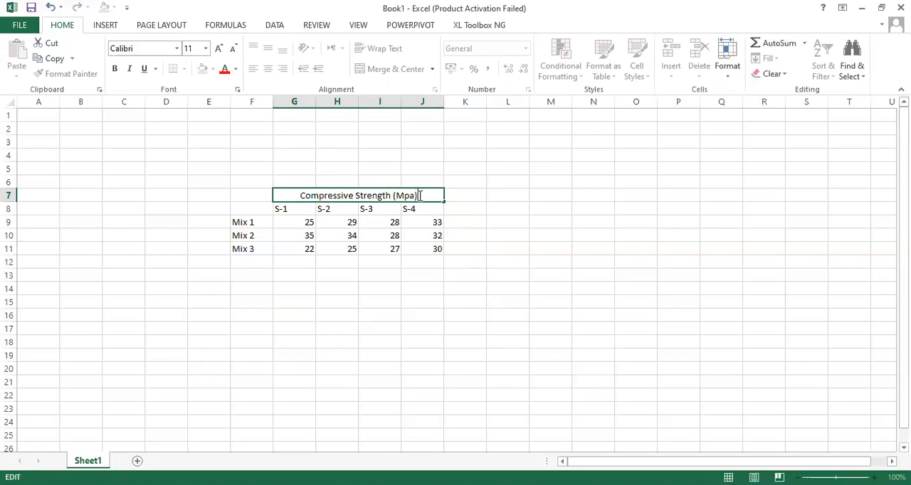
pyautogui.click(490, 168)
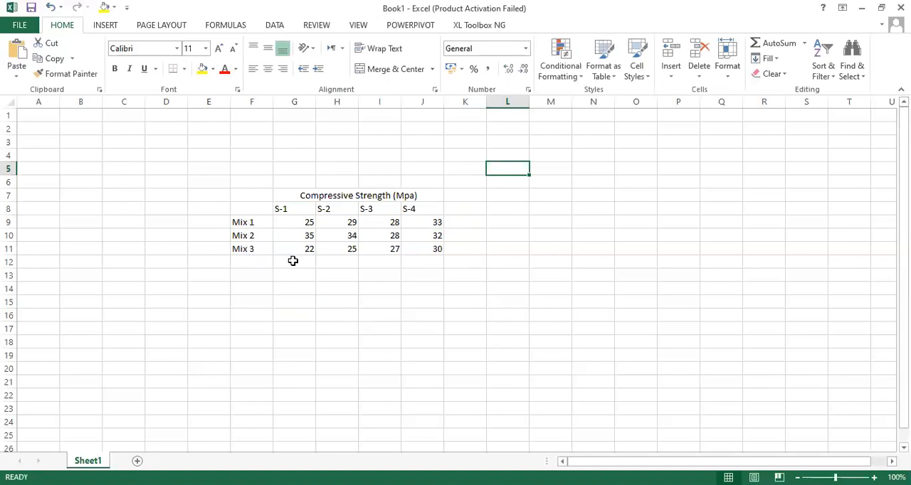
# - Add the column headers Mean in K8 and SD in L8 beside the sample columns
pyautogui.click(474, 207)
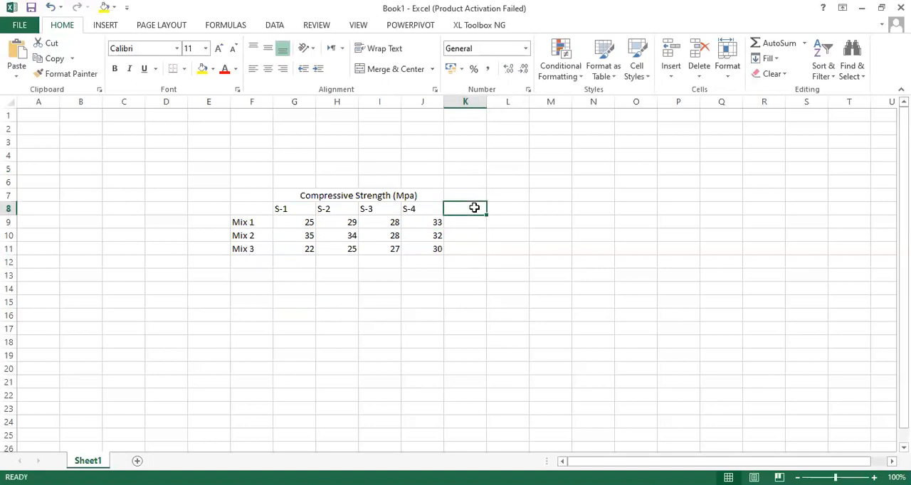
pyautogui.write('Mean')
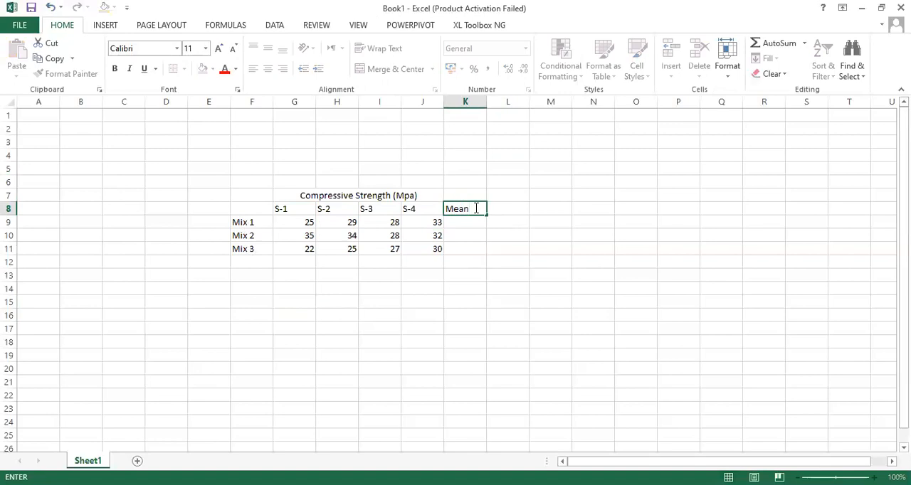
pyautogui.press('Tab')
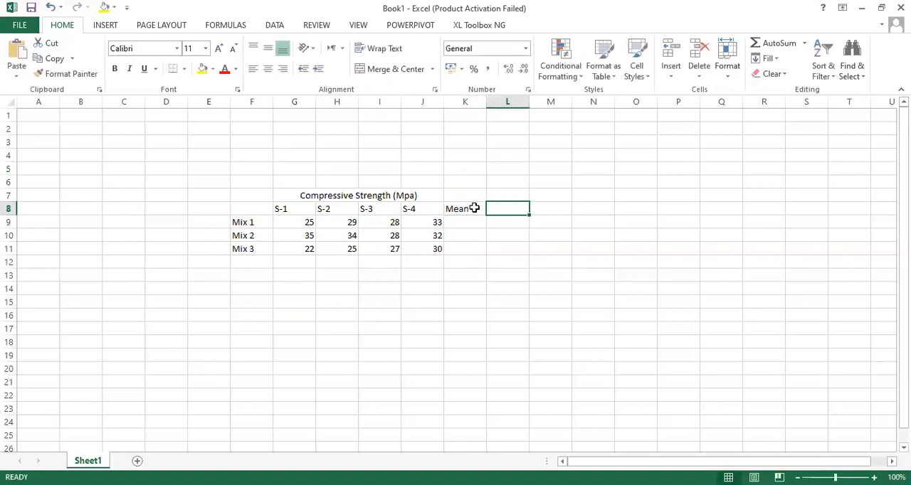
pyautogui.write('SD')
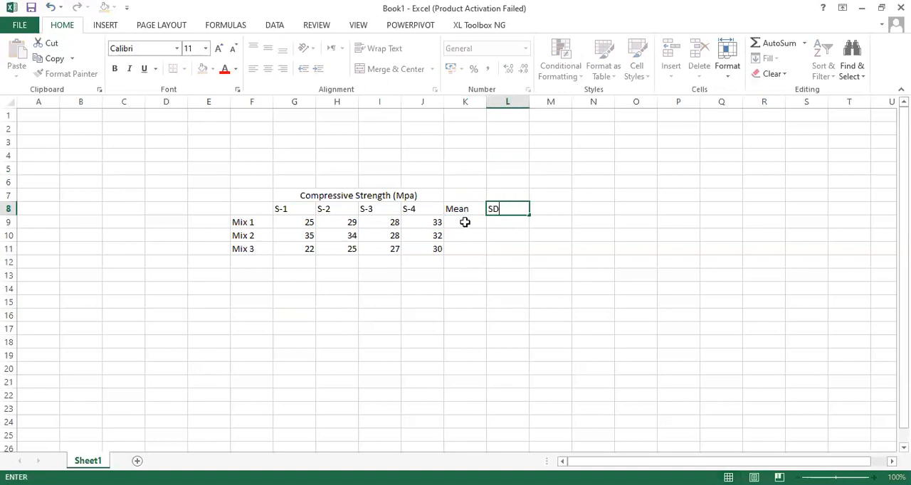
# - Calculate the Mix 1 mean in K9 with AVERAGE over G9:J9 and fill the formula down through K11
pyautogui.click(465, 223)
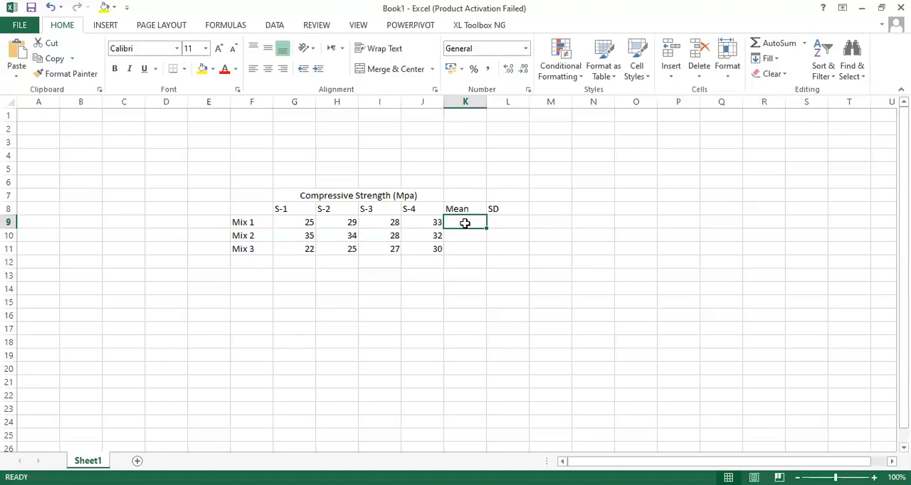
pyautogui.click(226, 24)
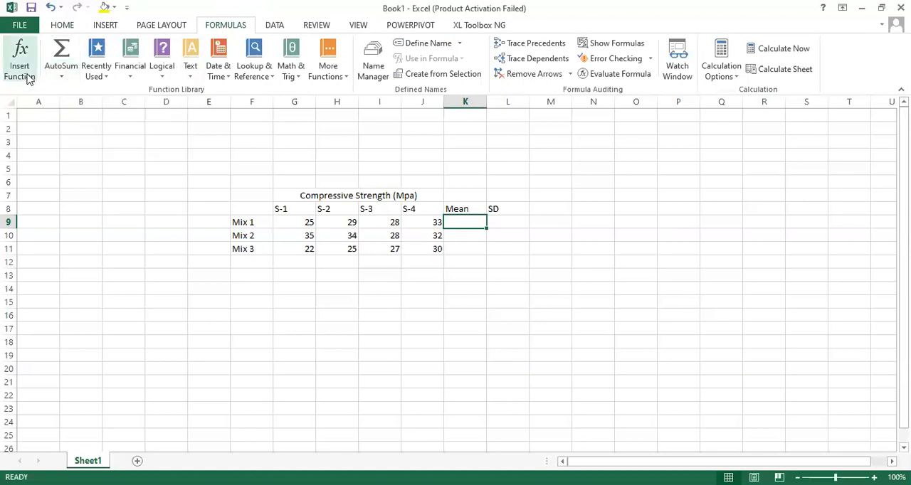
pyautogui.write('SD')
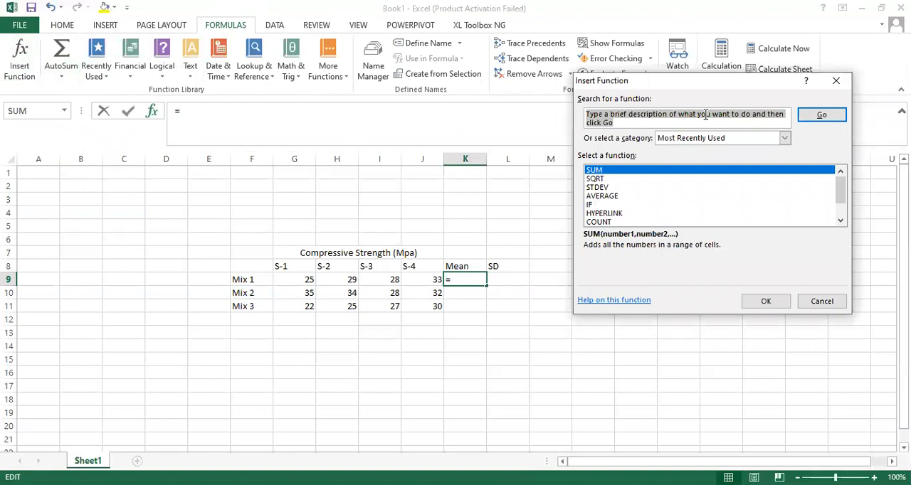
pyautogui.write('mea')
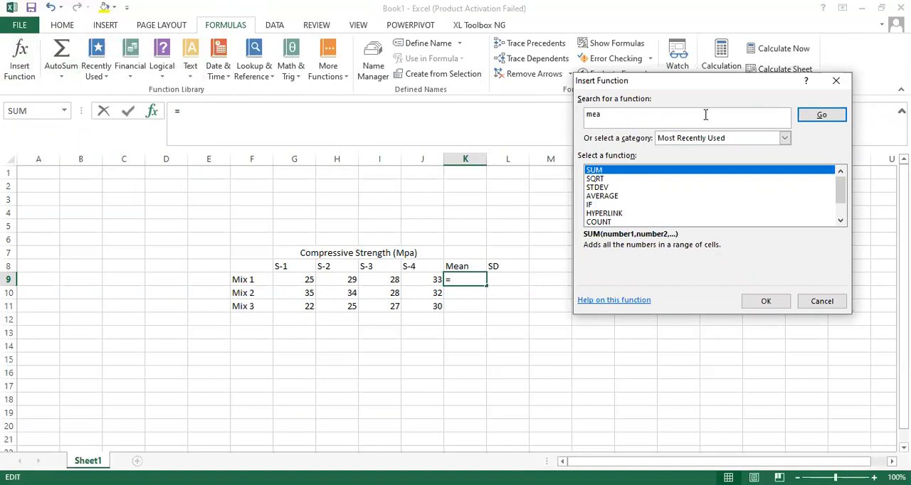
pyautogui.click(610, 197)
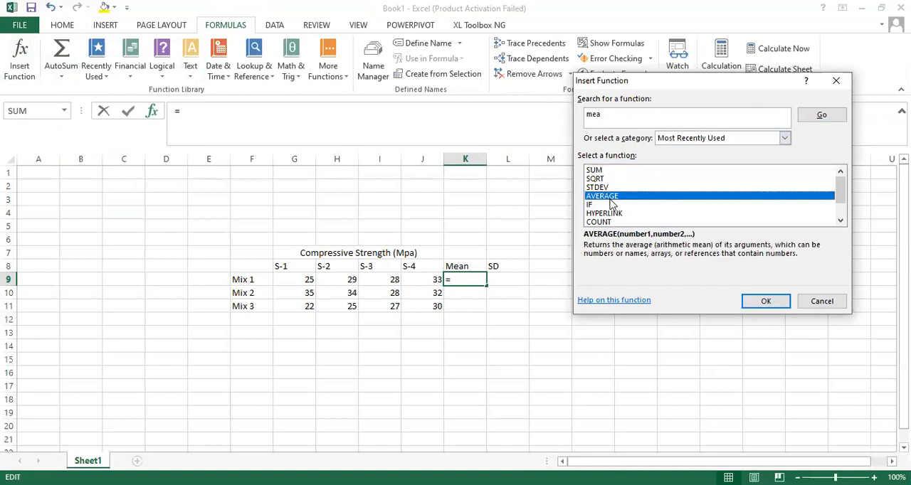
pyautogui.doubleClick(610, 199)
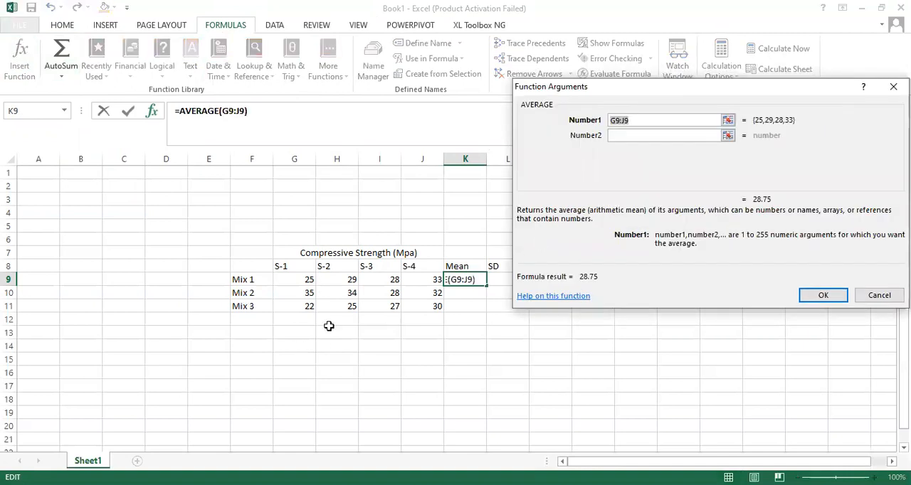
pyautogui.click(728, 120)
pyautogui.click(301, 279)
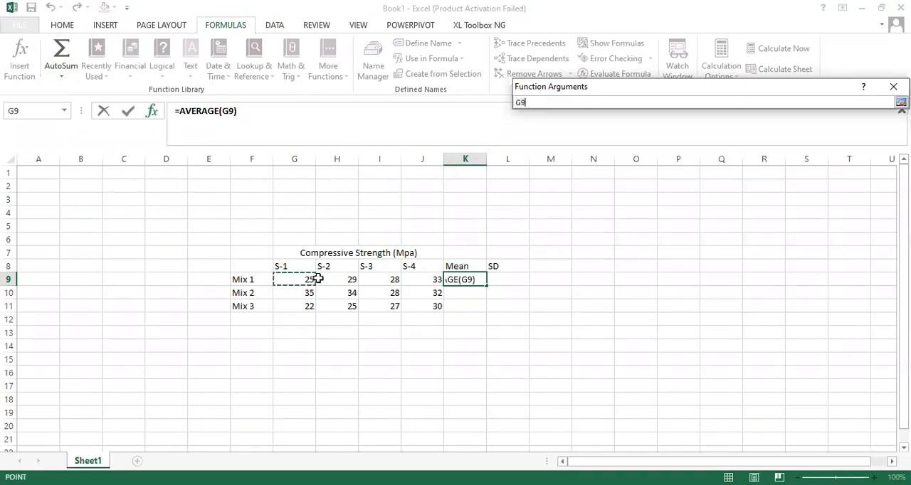
pyautogui.moveTo(318, 279); pyautogui.dragTo(427, 277)
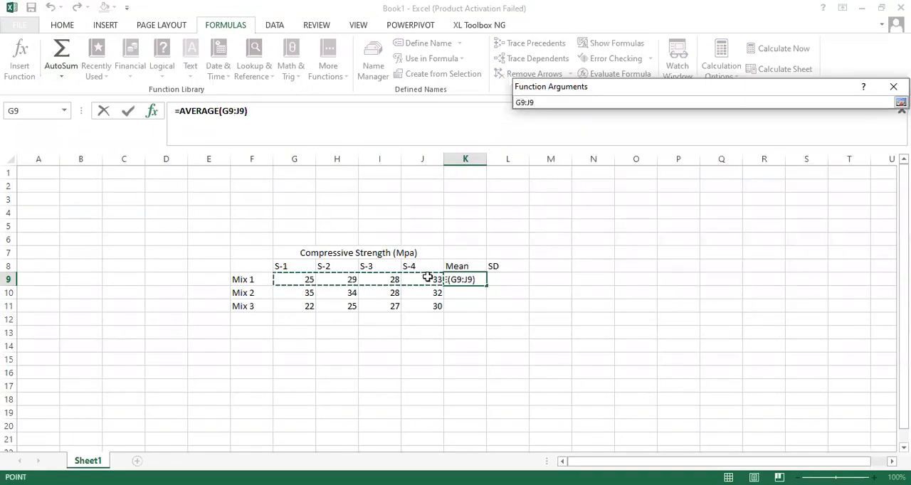
pyautogui.press('Return')
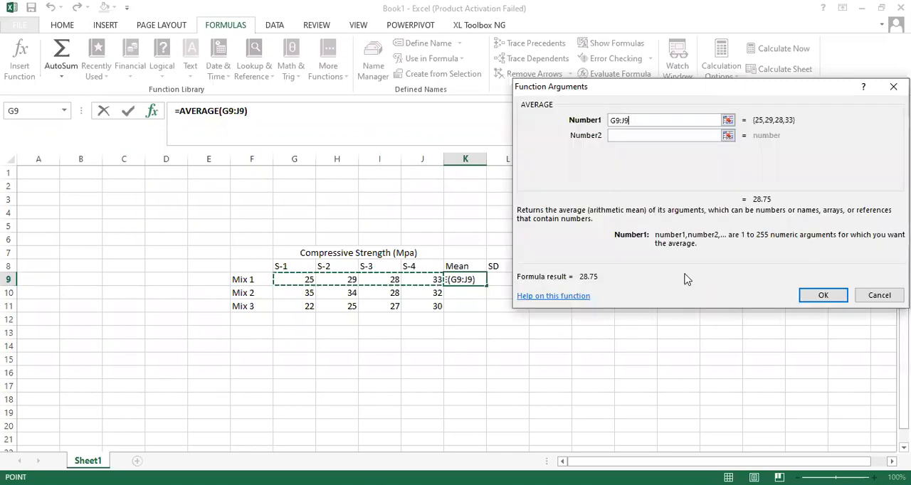
pyautogui.click(820, 296)
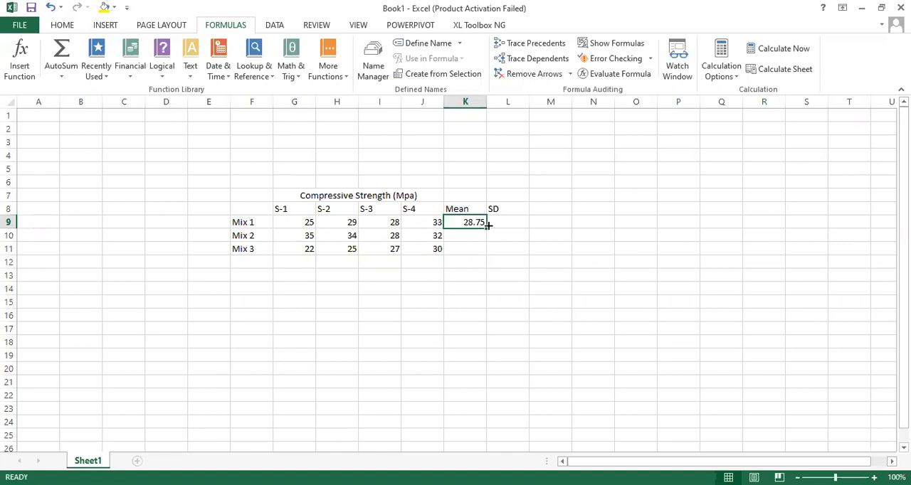
pyautogui.moveTo(486, 229); pyautogui.dragTo(484, 256)
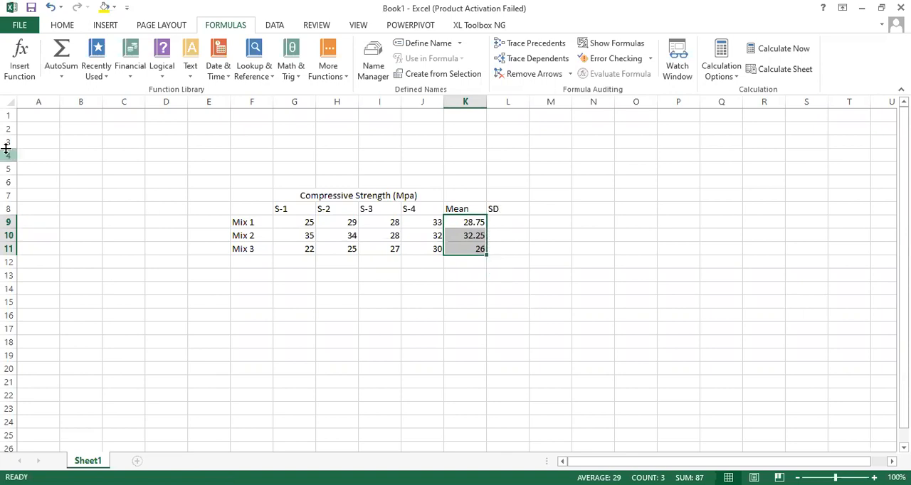
# - Calculate the Mix 1 standard deviation in L9 with STDEV over G9:J9 and fill the formula down through L11
pyautogui.click(21, 57)
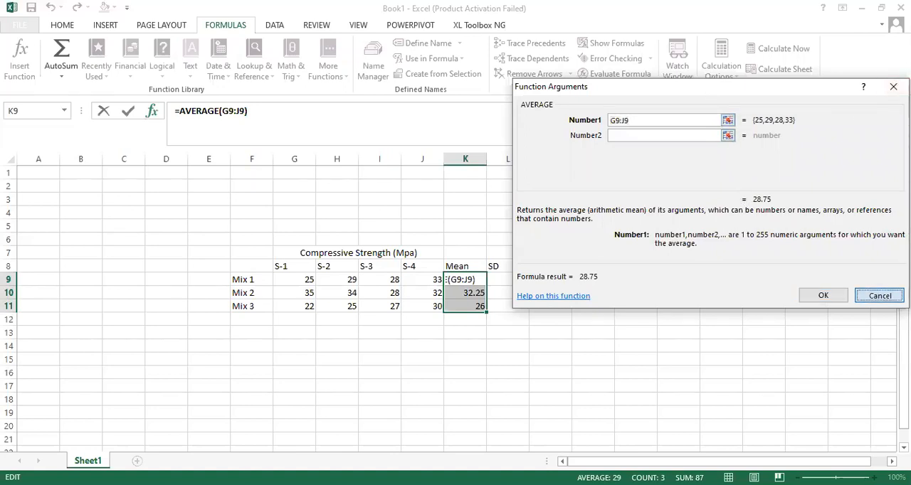
pyautogui.click(879, 295)
pyautogui.click(515, 222)
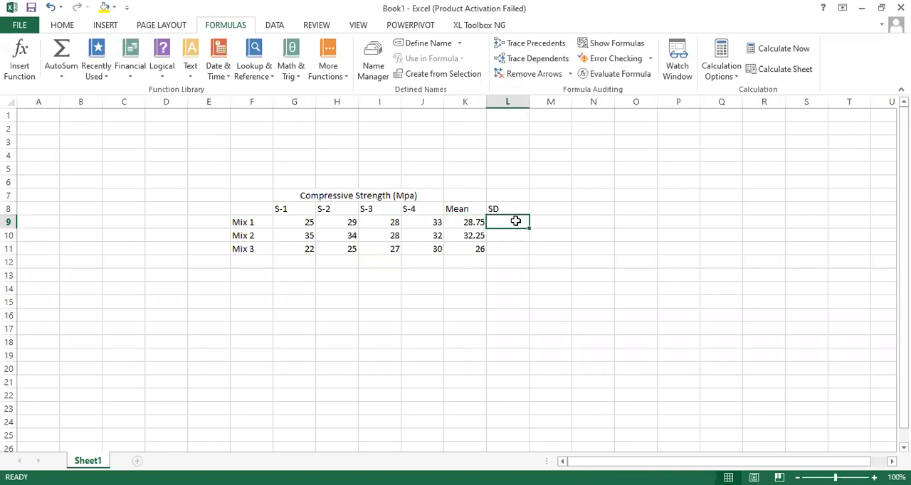
pyautogui.click(29, 65)
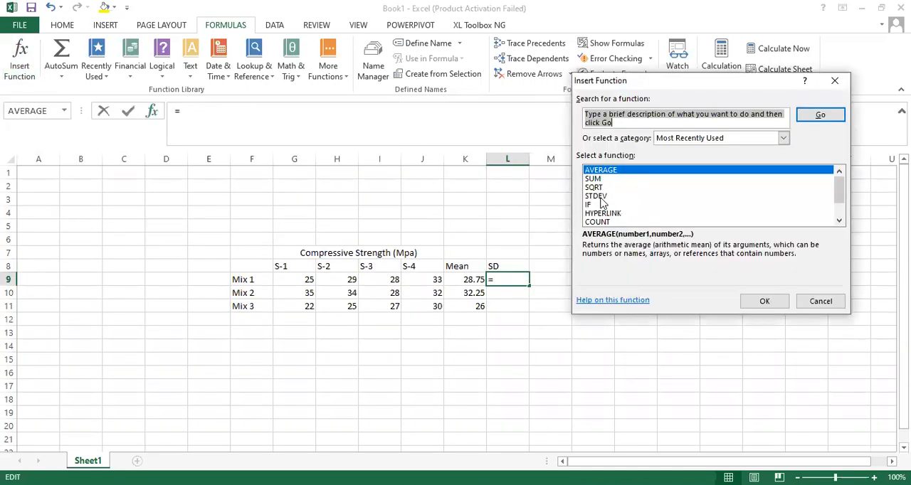
pyautogui.click(601, 196)
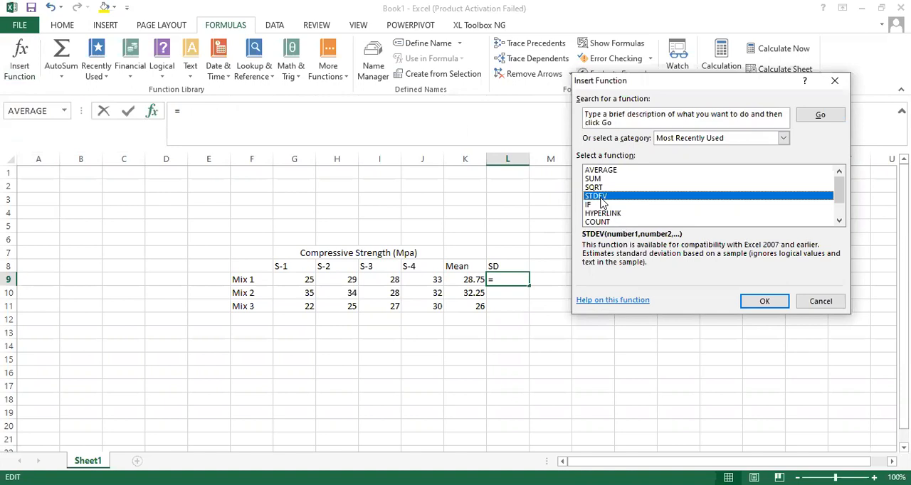
pyautogui.click(765, 302)
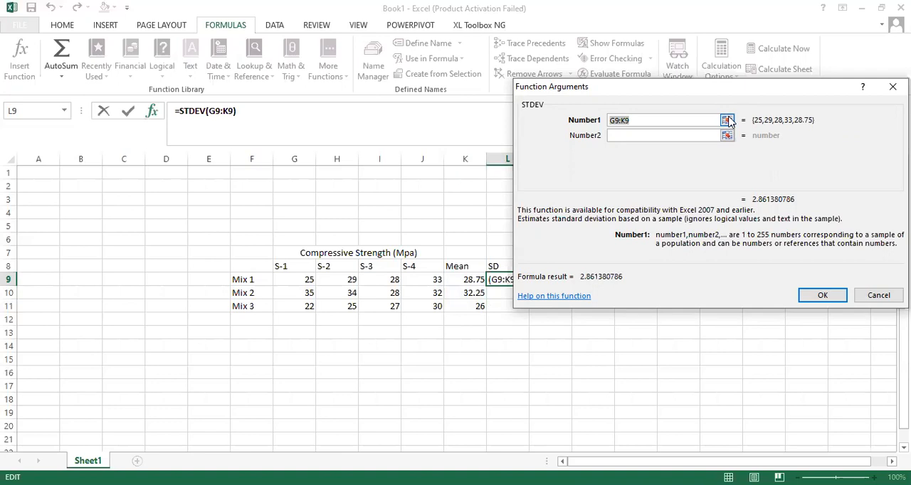
pyautogui.click(727, 120)
pyautogui.click(296, 279)
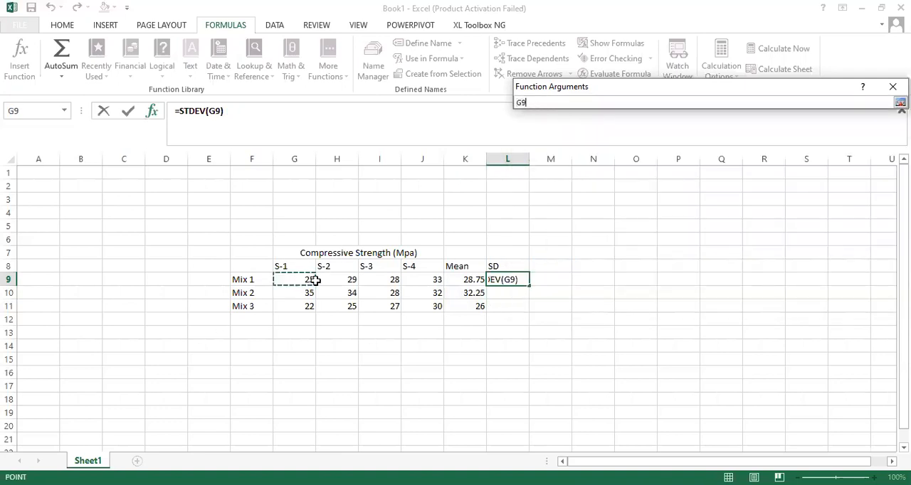
pyautogui.moveTo(315, 281); pyautogui.dragTo(418, 279)
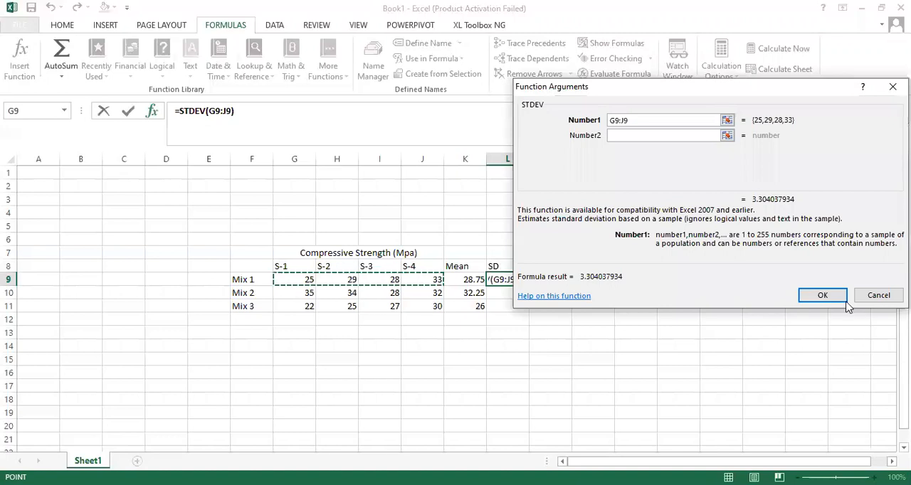
pyautogui.click(822, 296)
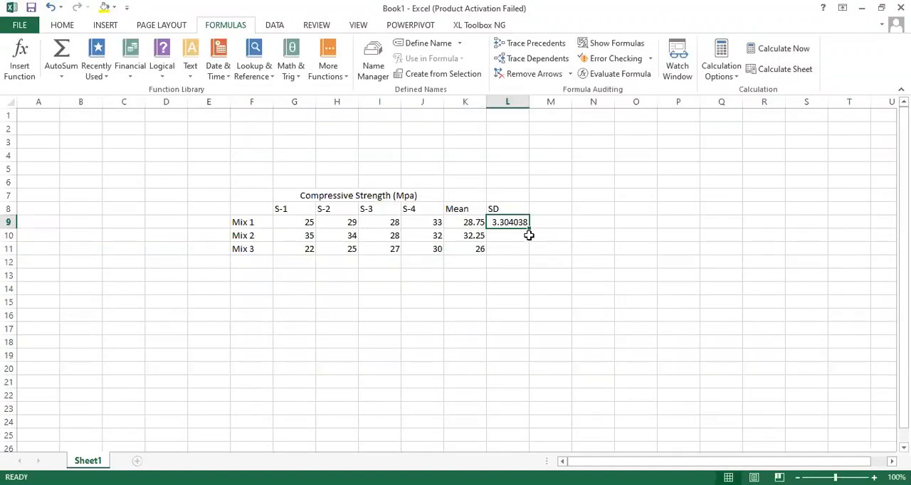
pyautogui.moveTo(529, 228); pyautogui.dragTo(527, 253)
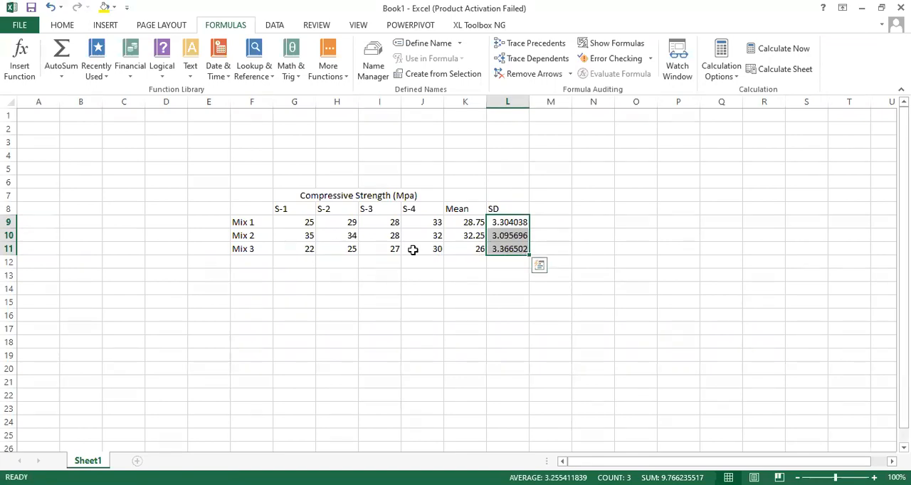
pyautogui.click(469, 248)
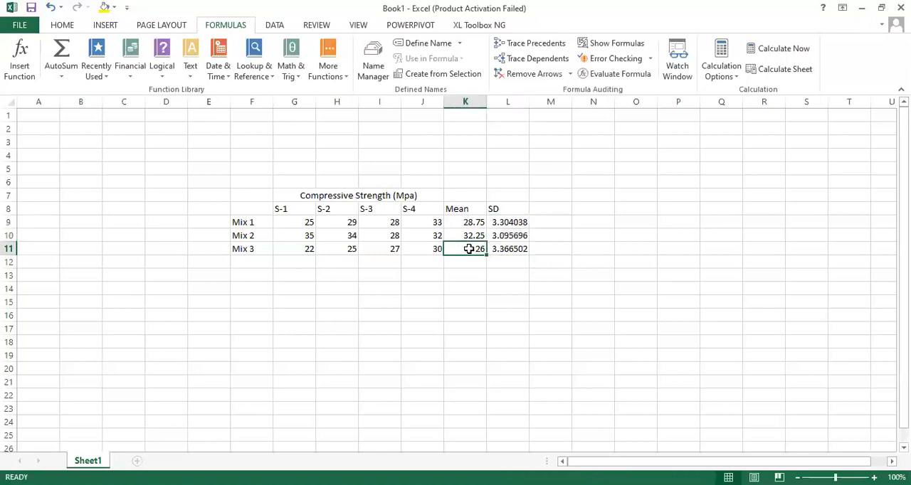
pyautogui.write('4-')
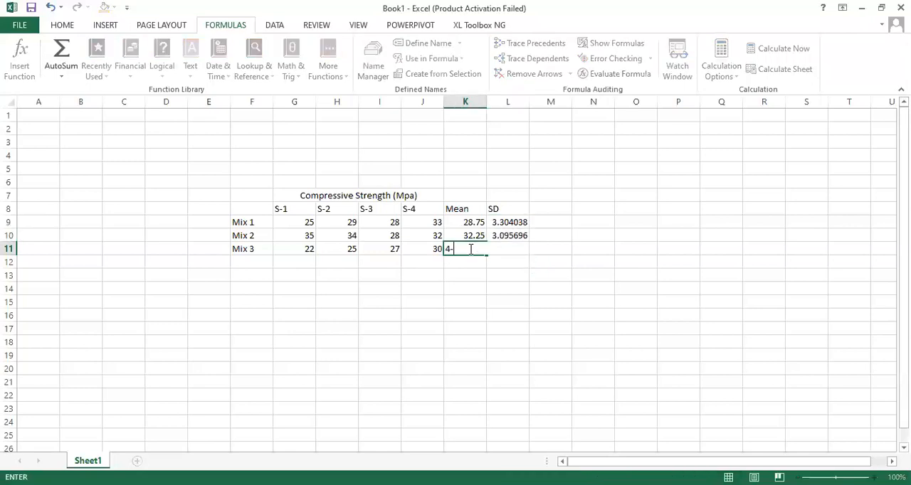
pyautogui.press('Escape')
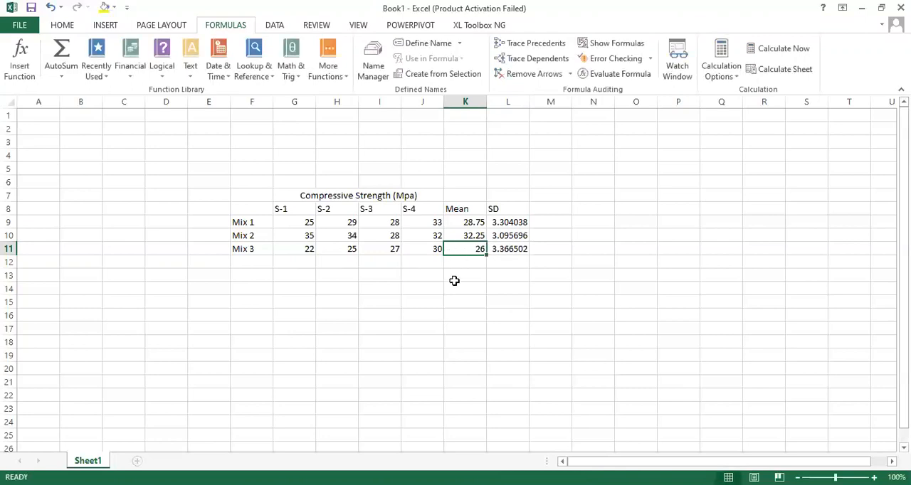
# - Change the Mix 3 S-3 value in I11 to 40 and the Mix 1 S-4 value in J9 to 30
pyautogui.click(432, 248)
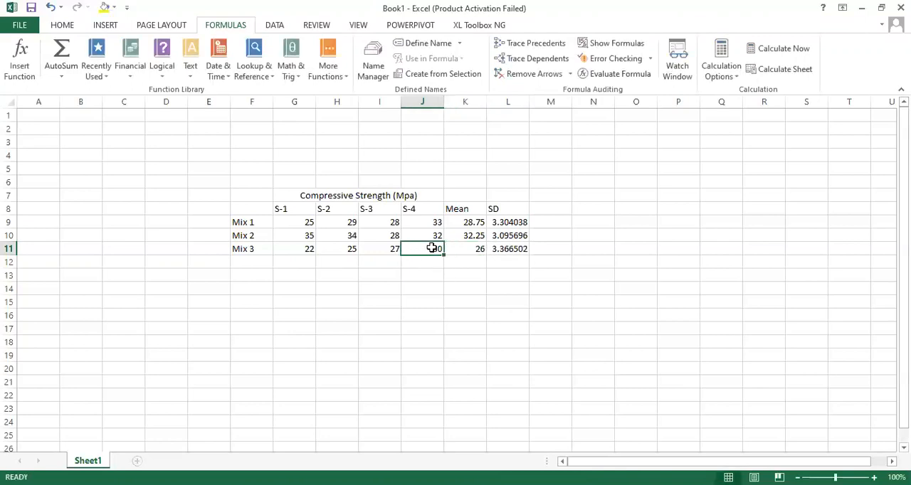
pyautogui.click(380, 248)
pyautogui.write('40')
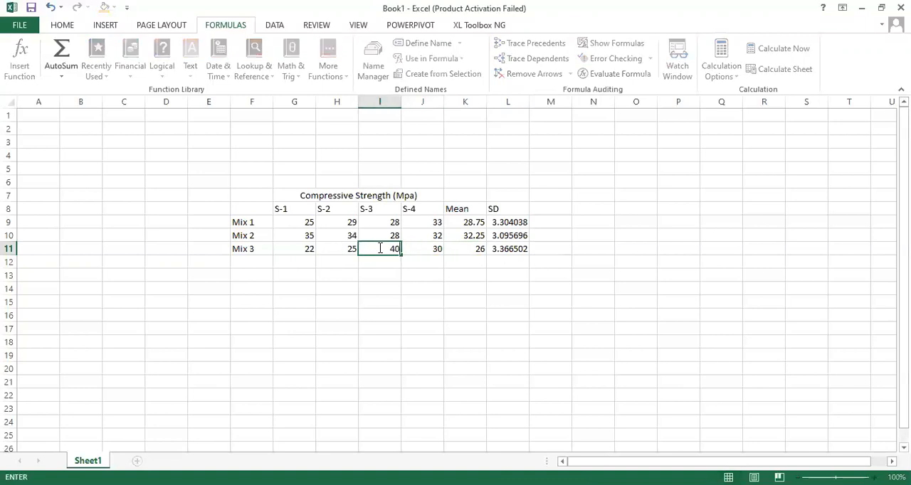
pyautogui.press('Return')
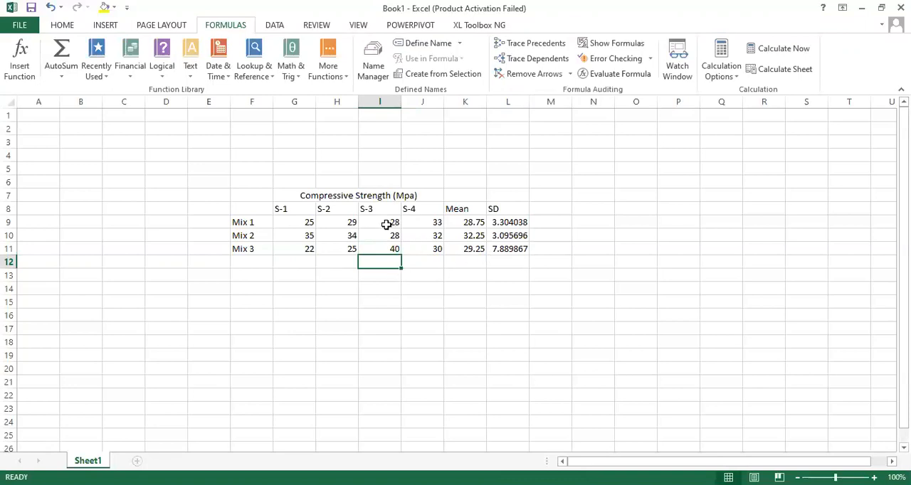
pyautogui.click(431, 224)
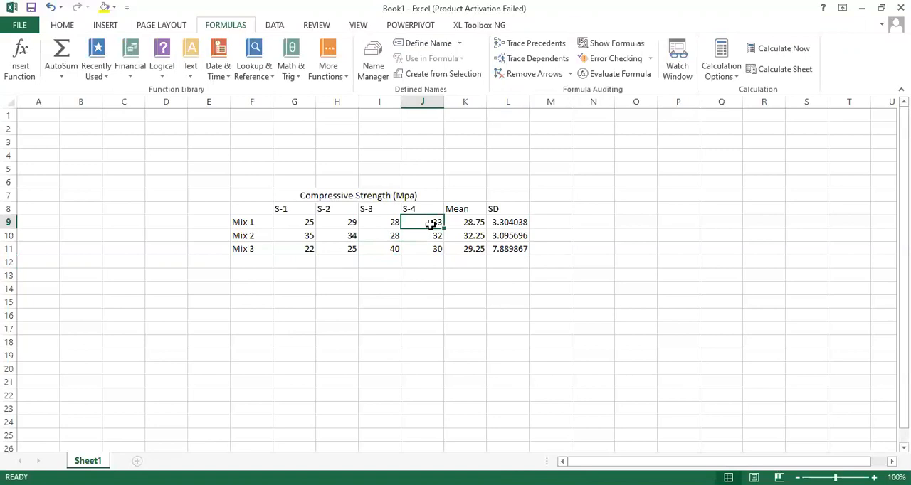
pyautogui.write('30')
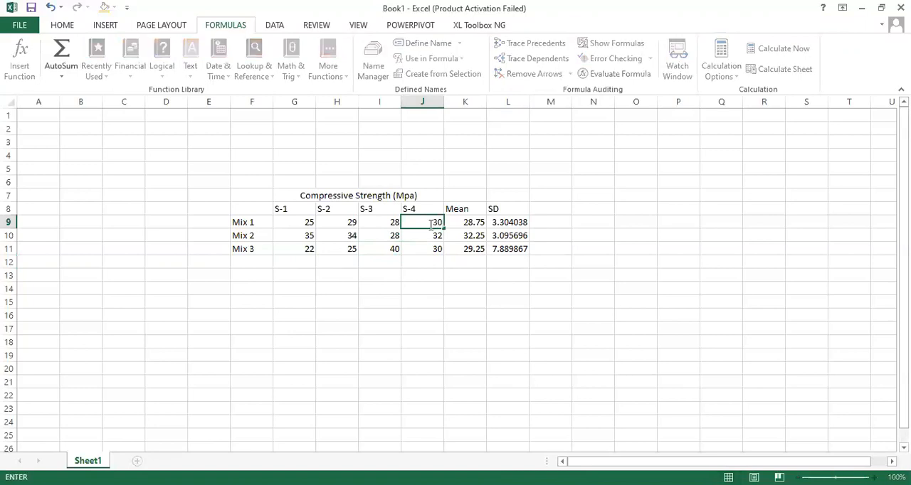
pyautogui.press('Return')
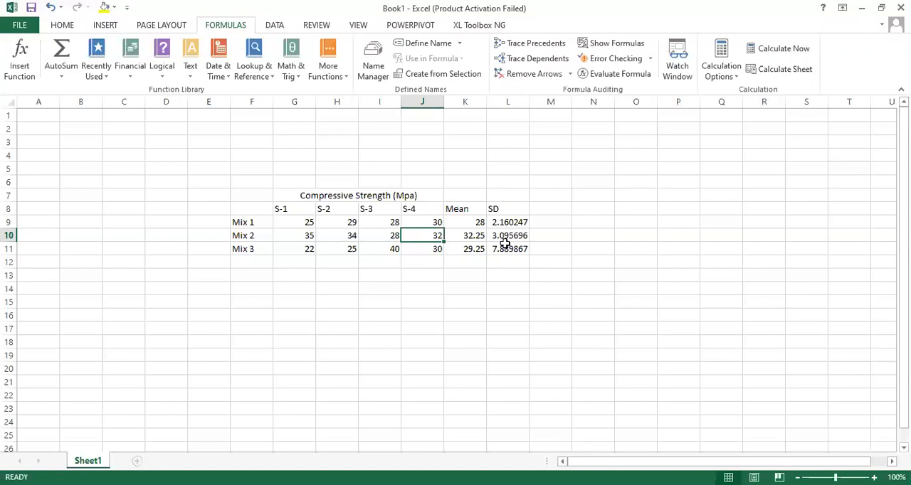
# - Format the SD values in L9:L11 as Number with 1 decimal place
pyautogui.click(499, 299)
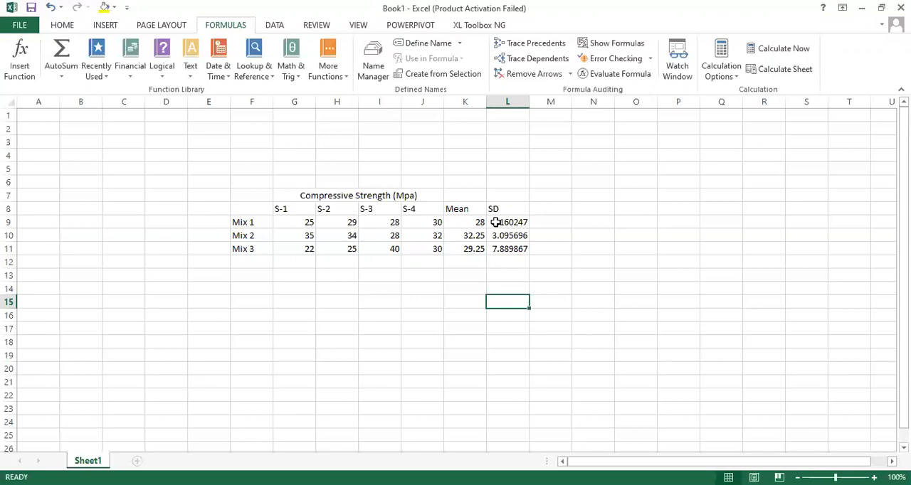
pyautogui.moveTo(496, 222); pyautogui.dragTo(504, 250)
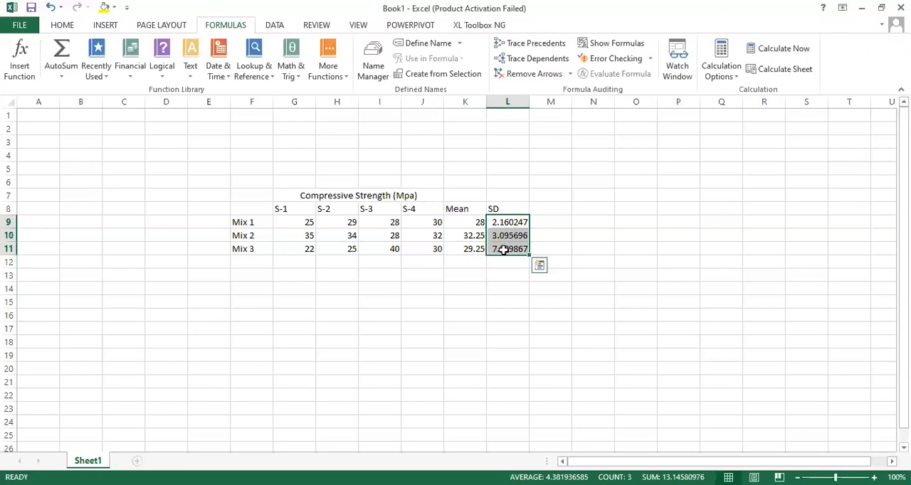
pyautogui.rightClick(504, 249)
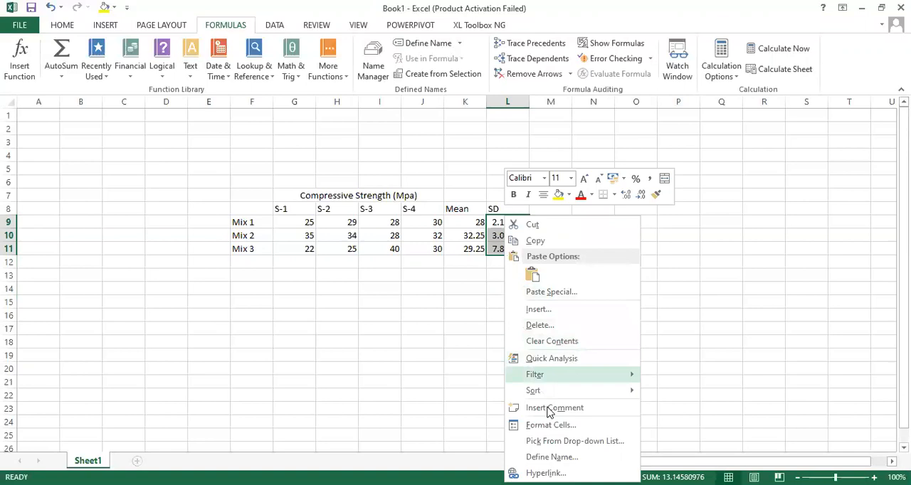
pyautogui.click(557, 427)
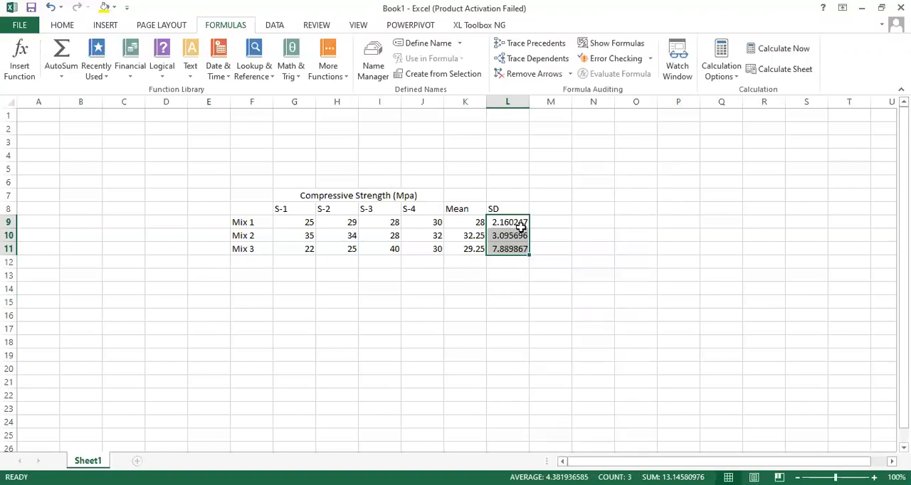
pyautogui.hotkey('alt', 'Tab')
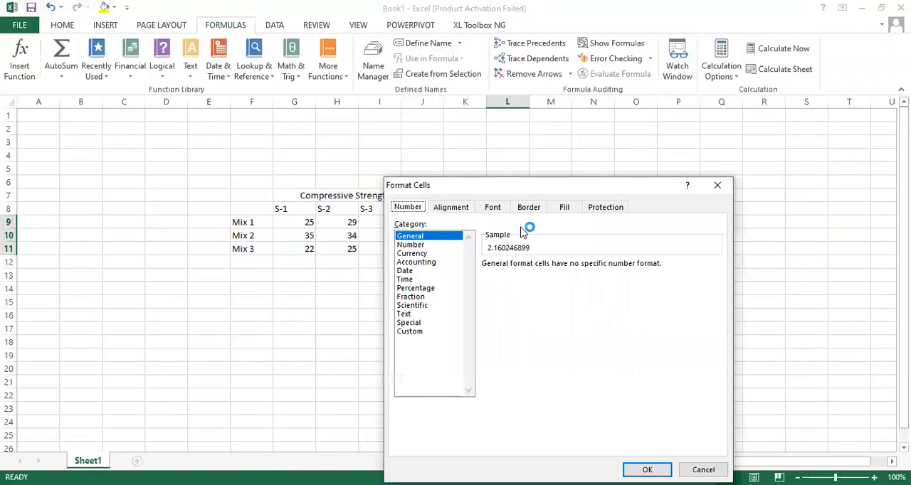
pyautogui.click(428, 245)
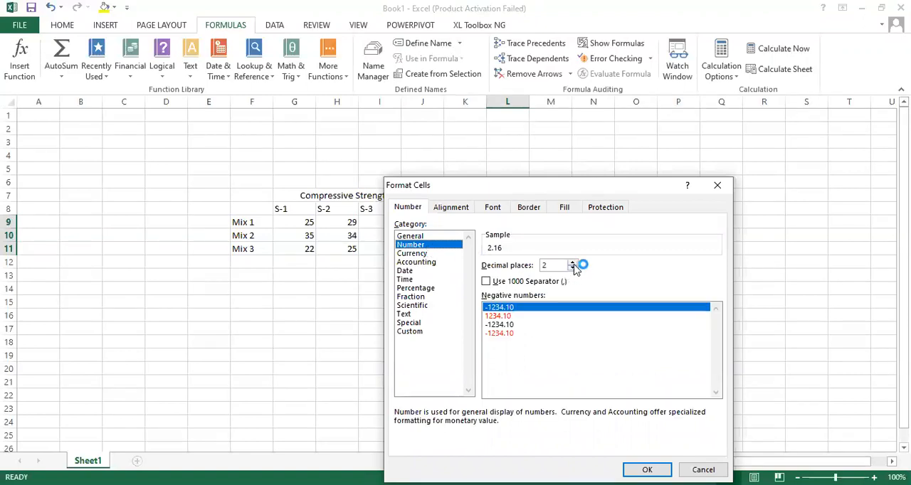
pyautogui.click(573, 268)
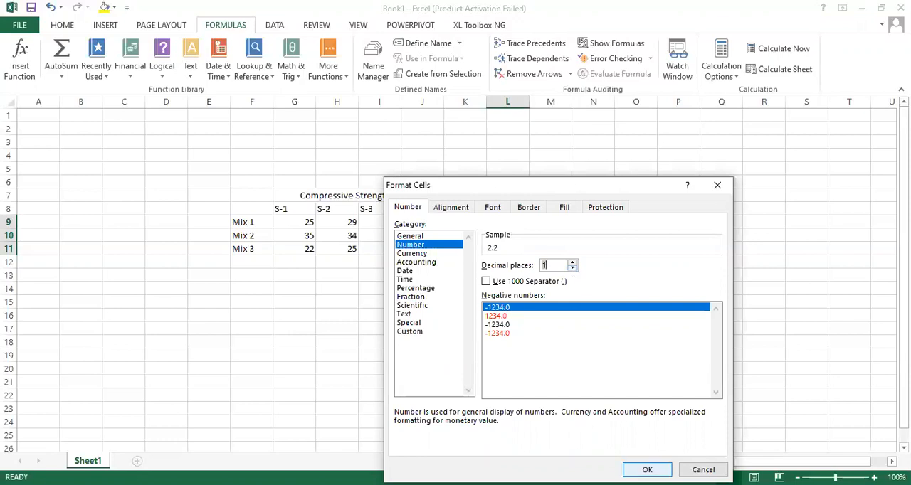
pyautogui.click(647, 470)
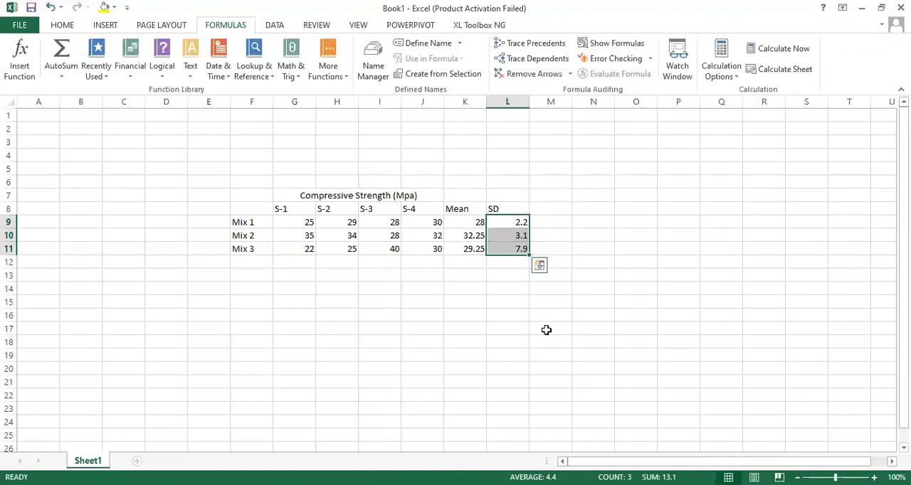
pyautogui.click(452, 276)
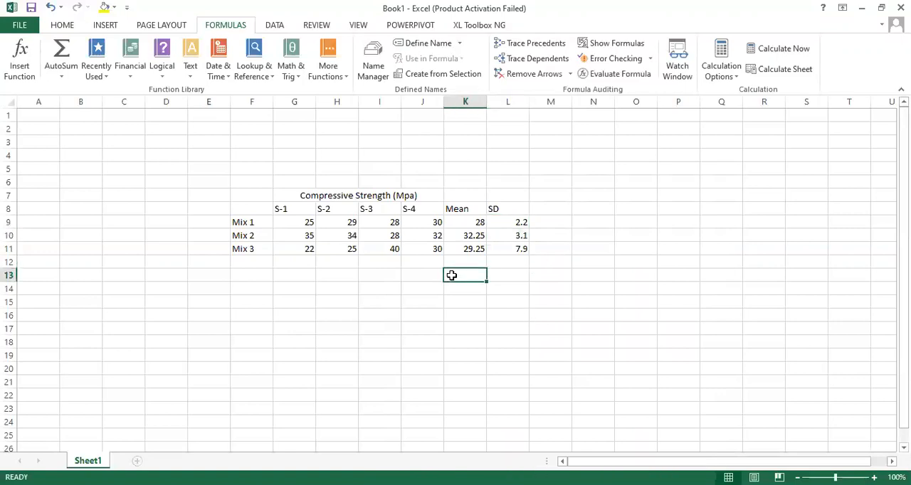
# - Insert a 2-D clustered column chart from F7:K11 and move it beside the table, starting around column L
pyautogui.click(104, 27)
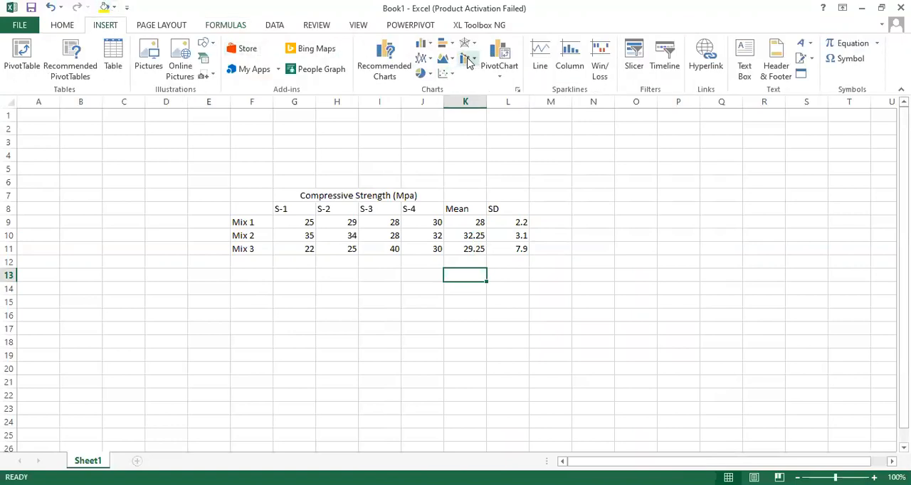
pyautogui.click(423, 48)
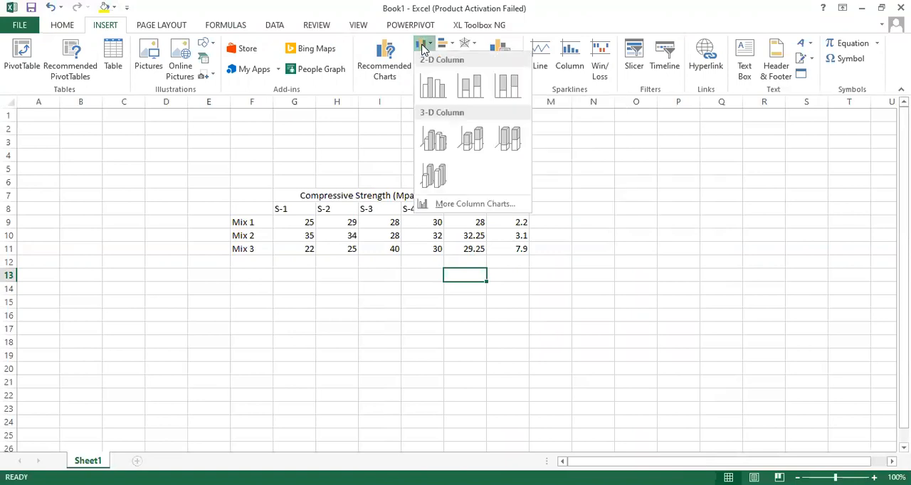
pyautogui.click(289, 262)
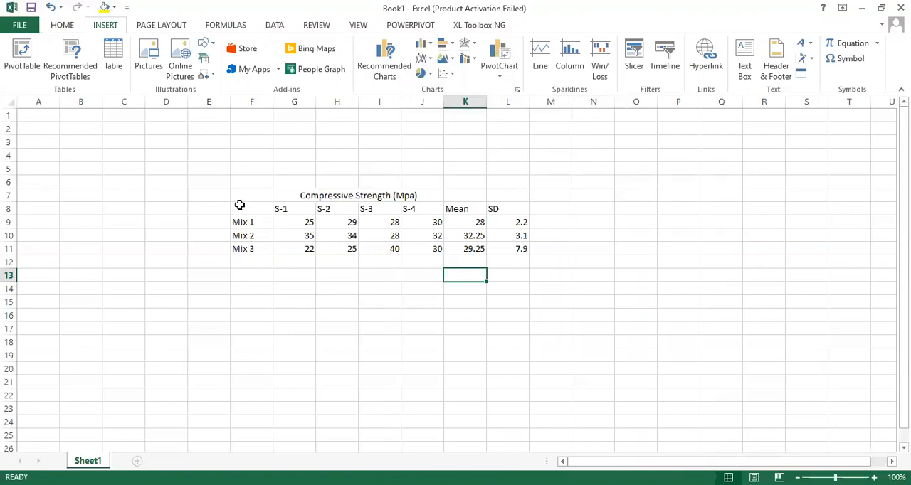
pyautogui.moveTo(251, 198); pyautogui.dragTo(527, 254)
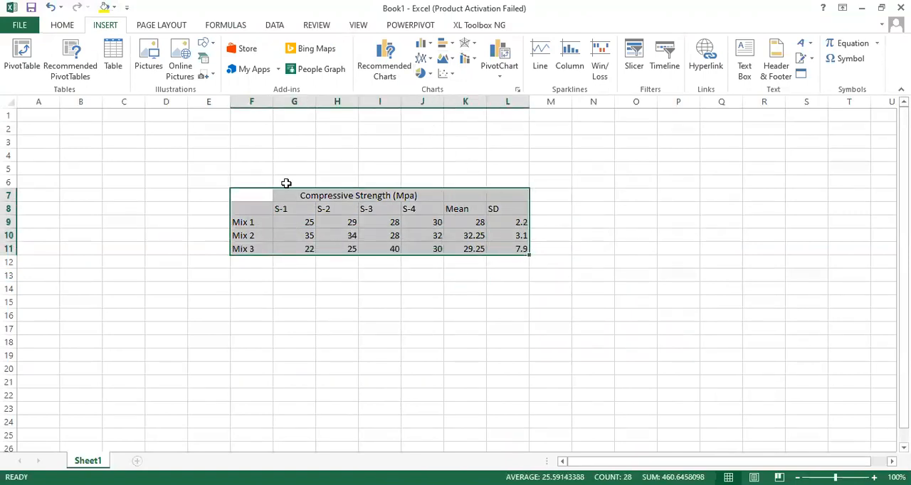
pyautogui.click(241, 194)
pyautogui.moveTo(241, 194); pyautogui.dragTo(482, 248)
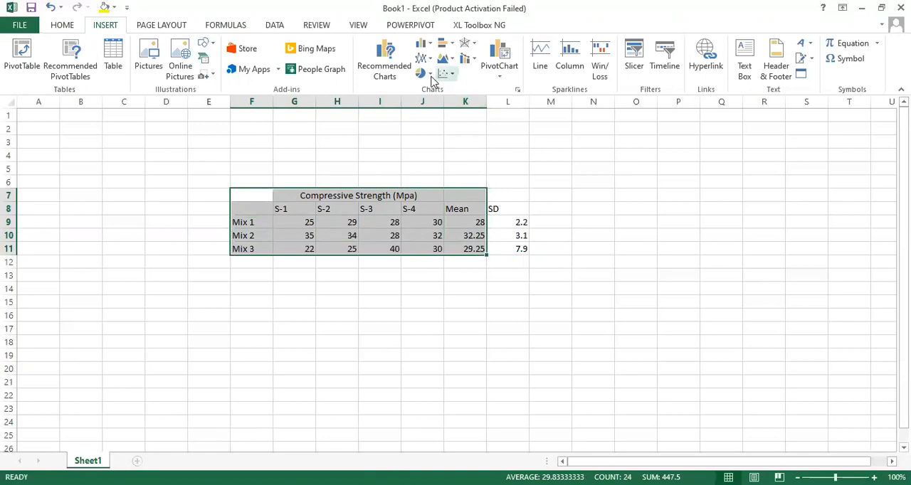
pyautogui.click(423, 44)
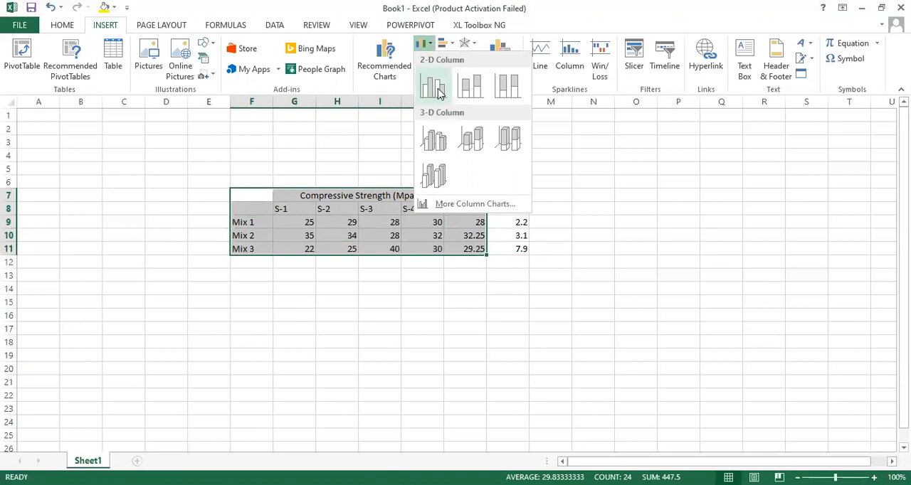
pyautogui.click(435, 89)
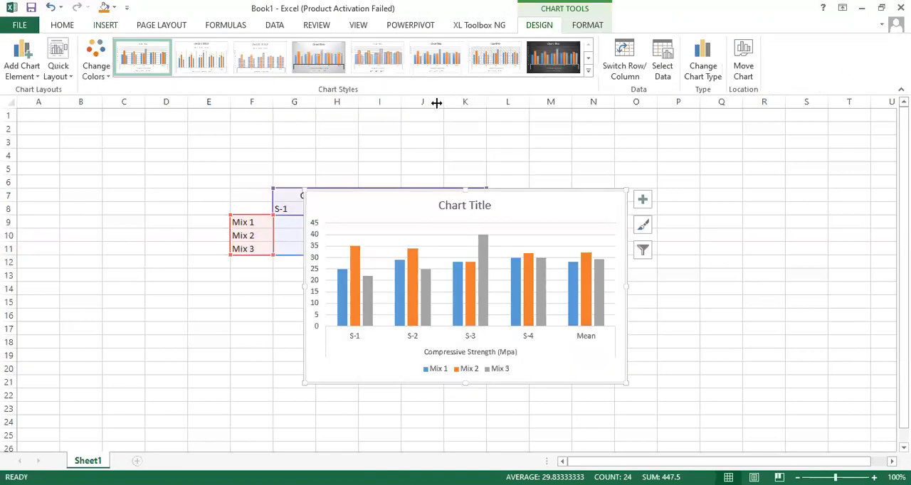
pyautogui.moveTo(543, 198); pyautogui.dragTo(723, 175)
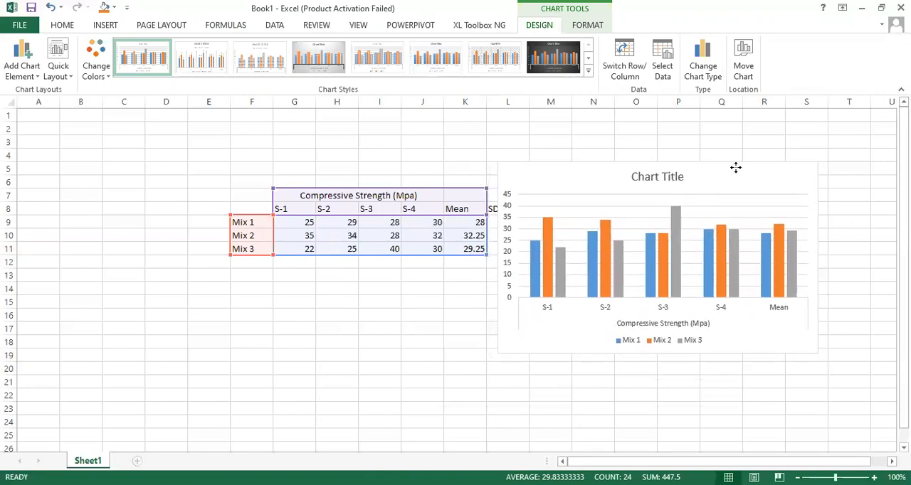
# - Shift the chart slightly away from the table and remove the Mix 1, Mix 2 and Mix 3 series from its data source
pyautogui.moveTo(733, 169); pyautogui.dragTo(747, 159)
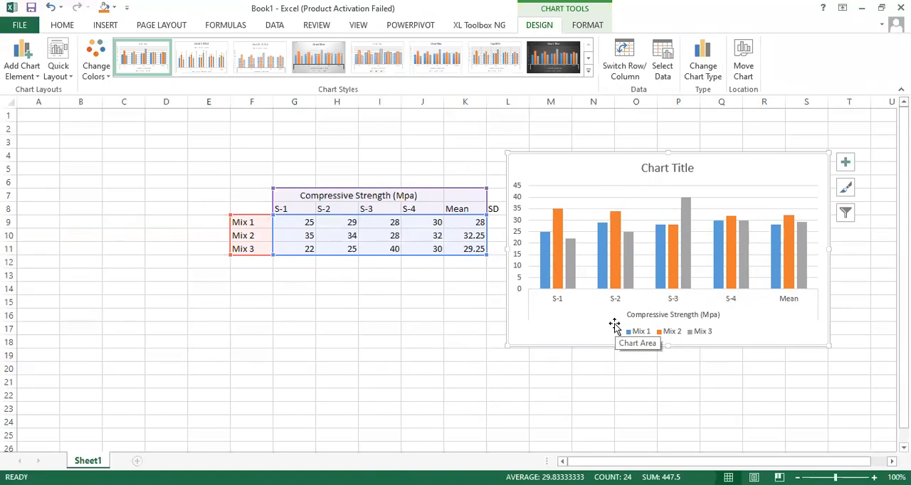
pyautogui.rightClick(599, 191)
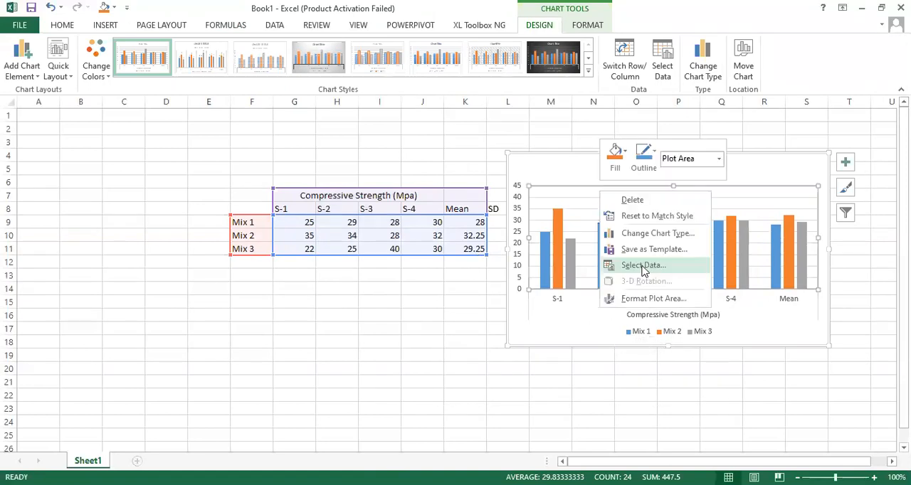
pyautogui.click(643, 265)
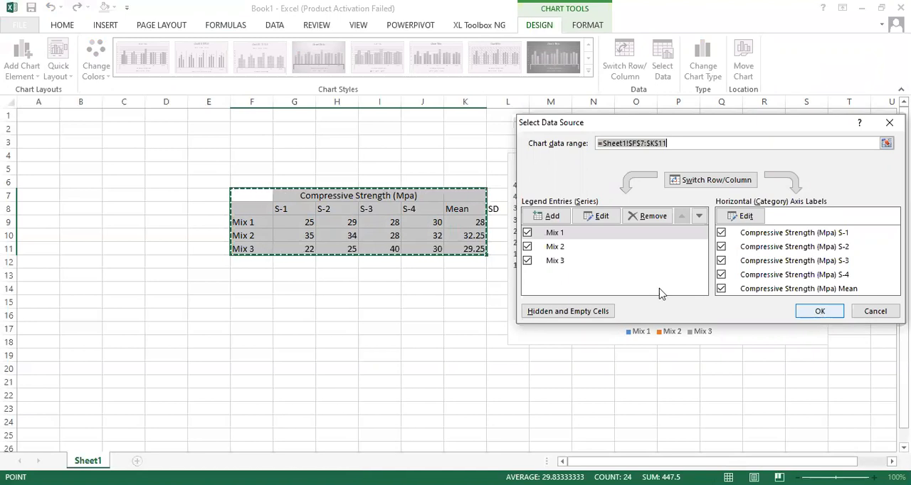
pyautogui.click(648, 217)
pyautogui.click(648, 217)
pyautogui.click(652, 218)
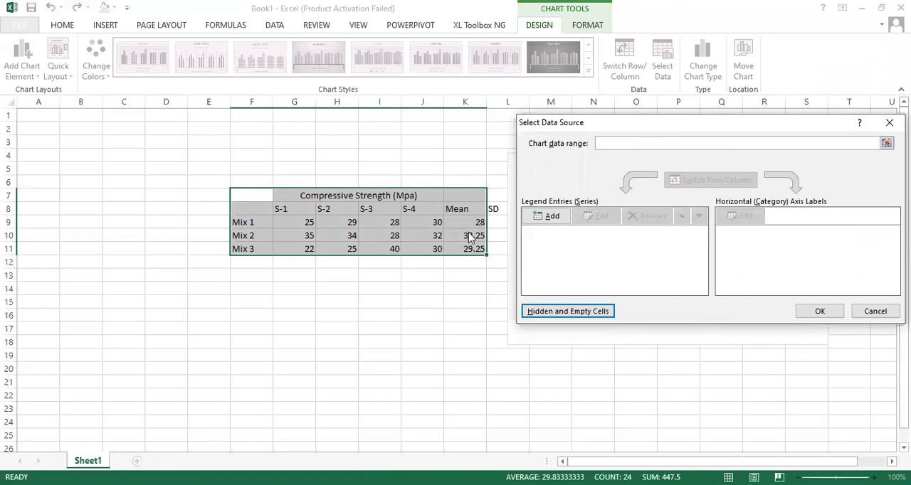
# - Add a chart series named Mix ID with the mean values K9:K11, and move the chart clear of the SD column
pyautogui.click(552, 216)
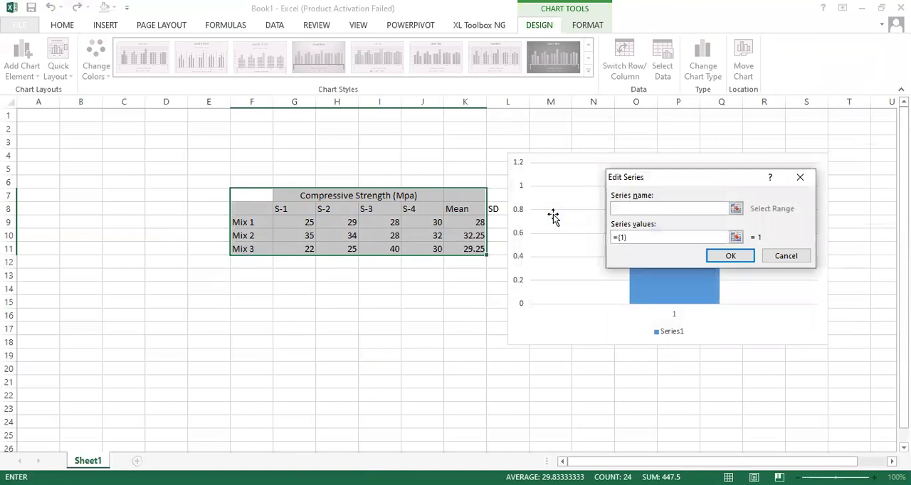
pyautogui.click(735, 209)
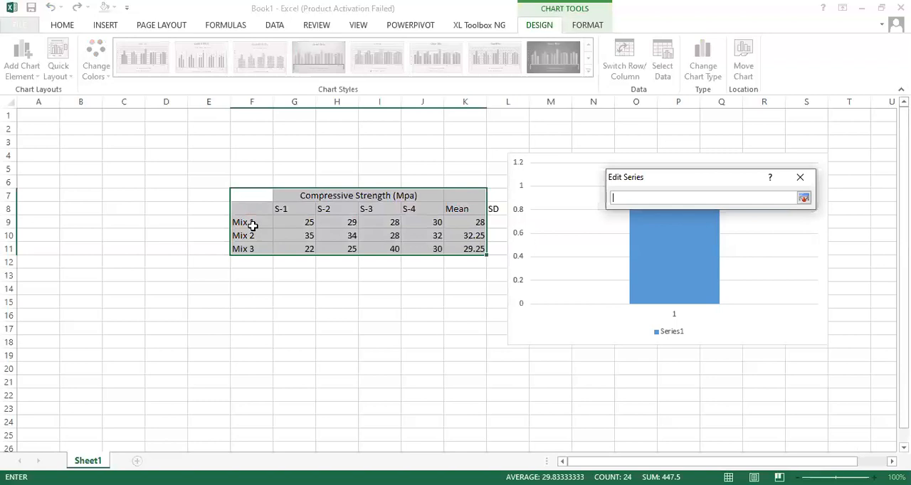
pyautogui.write('Mix ID')
pyautogui.press('Return')
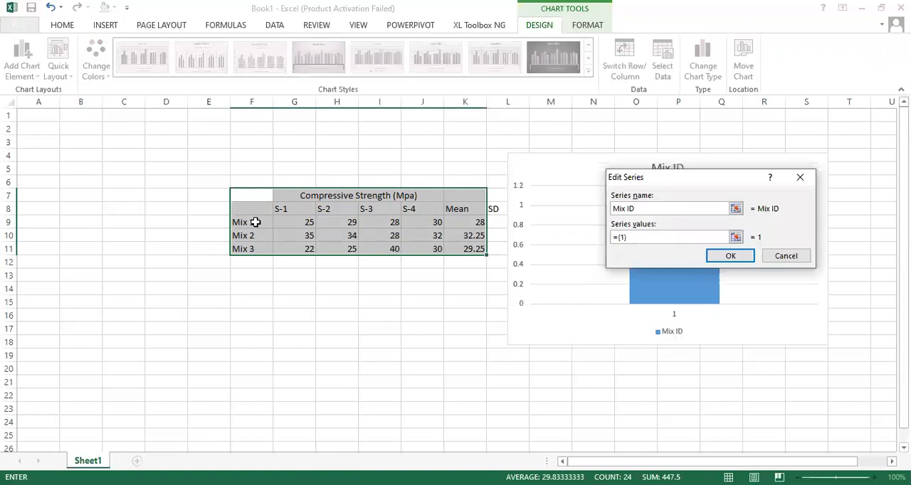
pyautogui.click(736, 238)
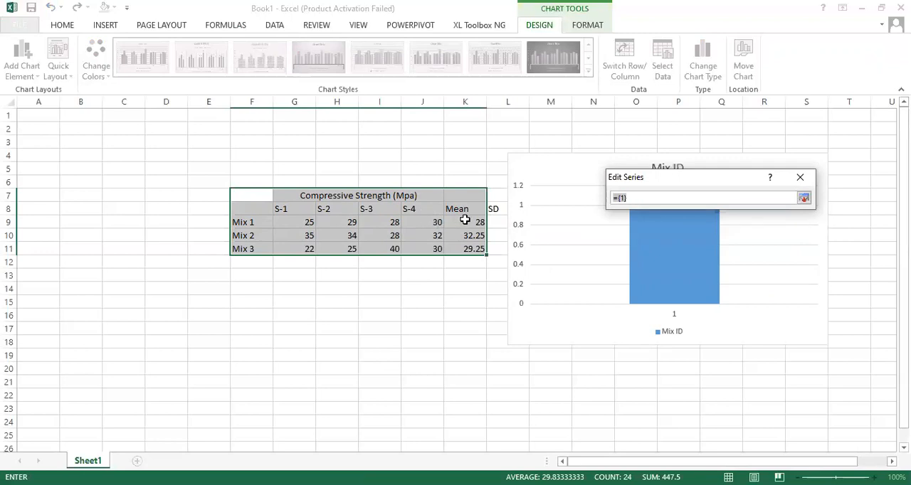
pyautogui.click(465, 220)
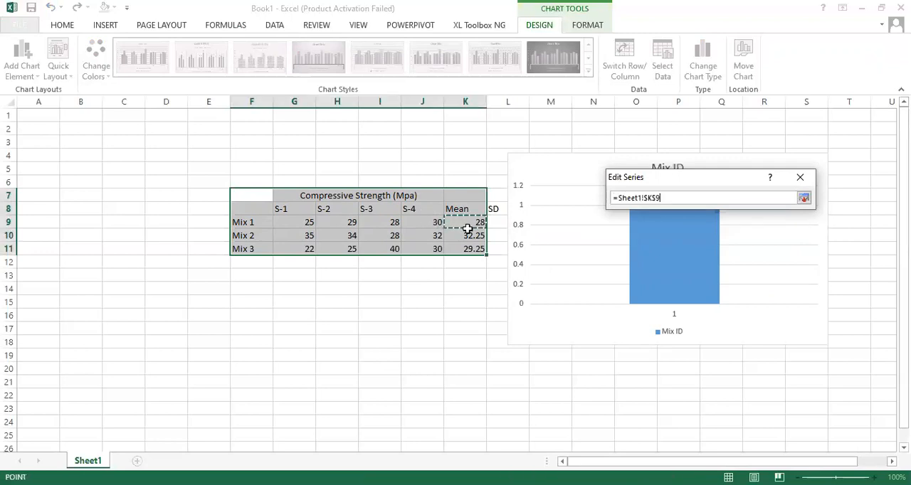
pyautogui.moveTo(467, 228); pyautogui.dragTo(470, 252)
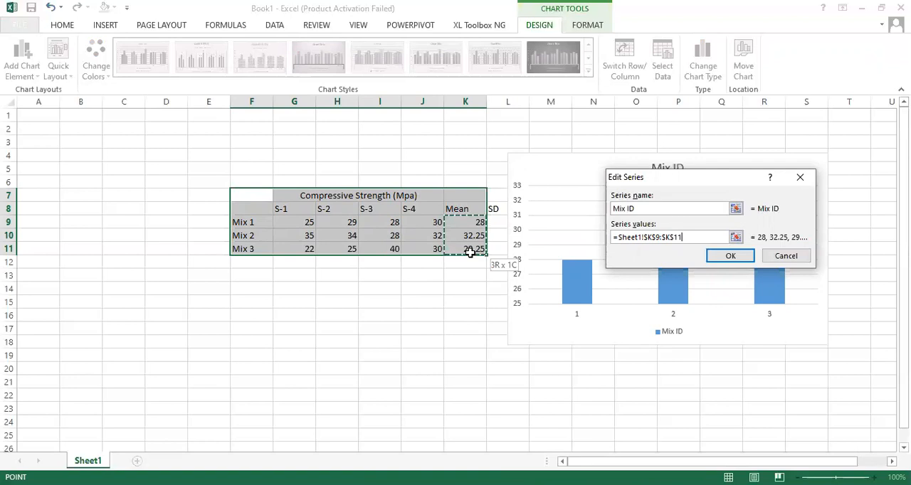
pyautogui.click(731, 260)
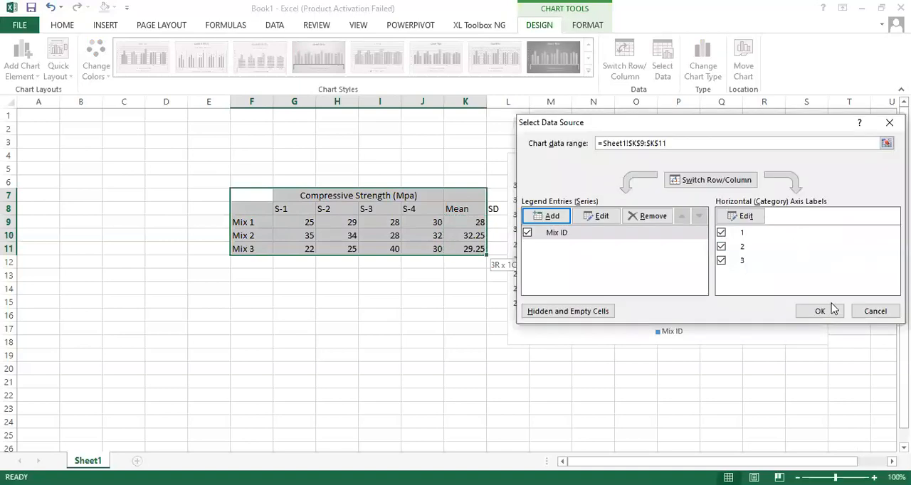
pyautogui.click(820, 311)
pyautogui.moveTo(747, 165); pyautogui.dragTo(781, 165)
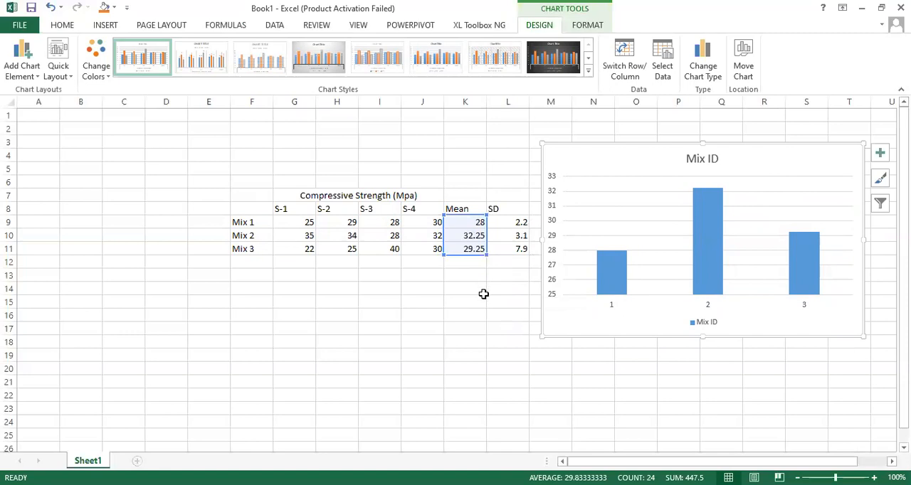
# - Add error bars to the Mix ID columns and open their detailed formatting options
pyautogui.click(615, 274)
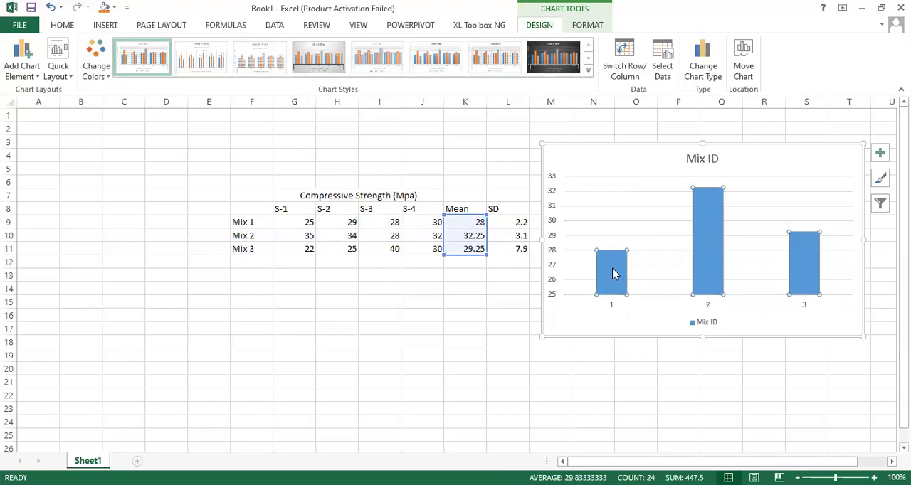
pyautogui.rightClick(615, 274)
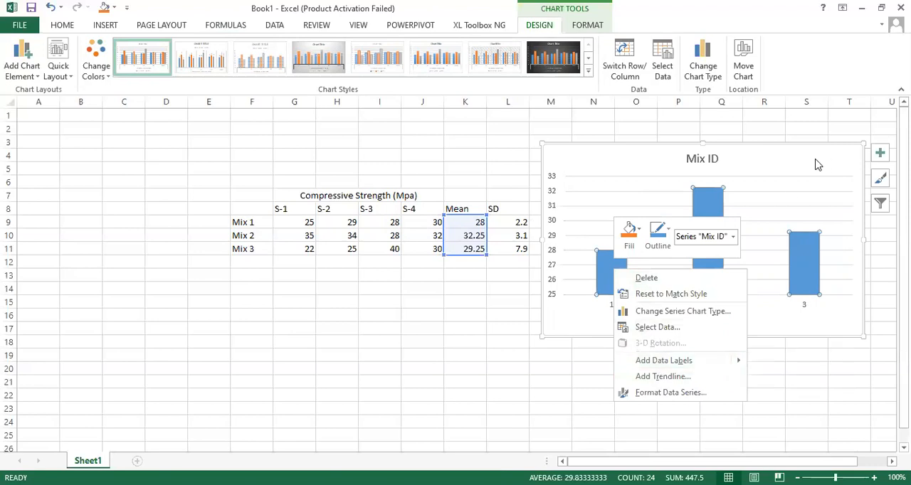
pyautogui.press('Escape')
pyautogui.click(881, 153)
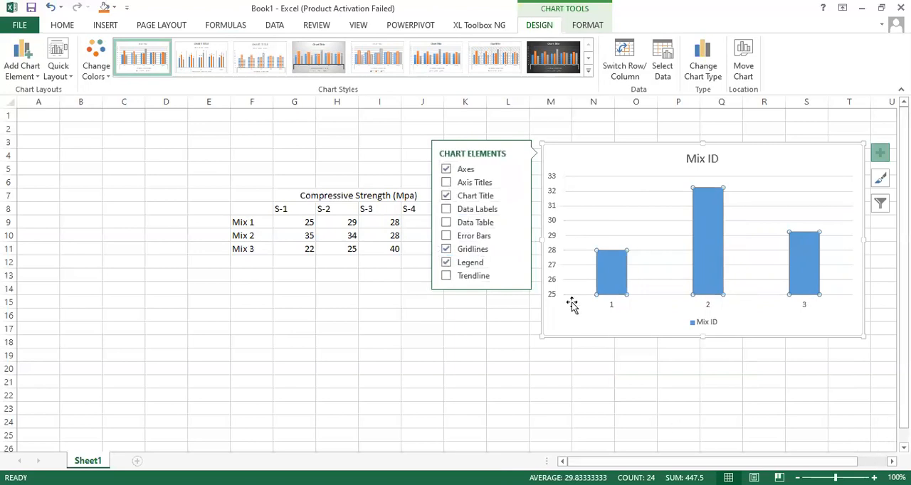
pyautogui.click(447, 239)
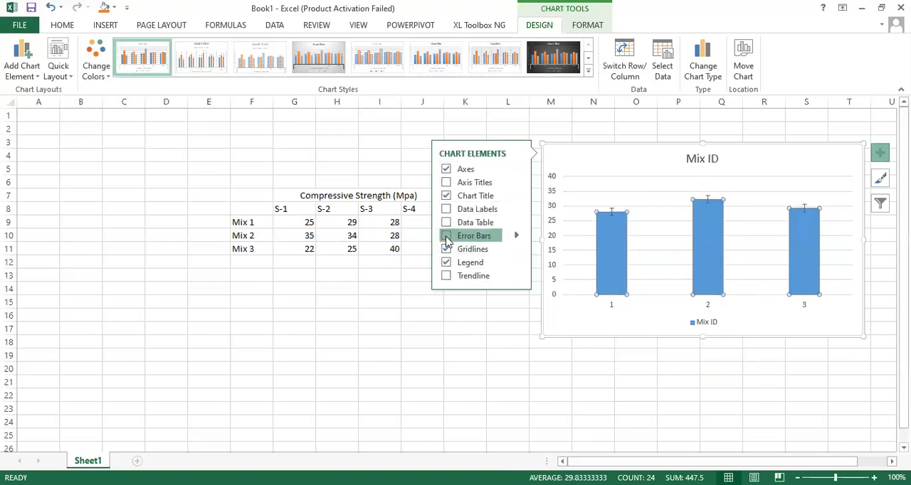
pyautogui.click(517, 236)
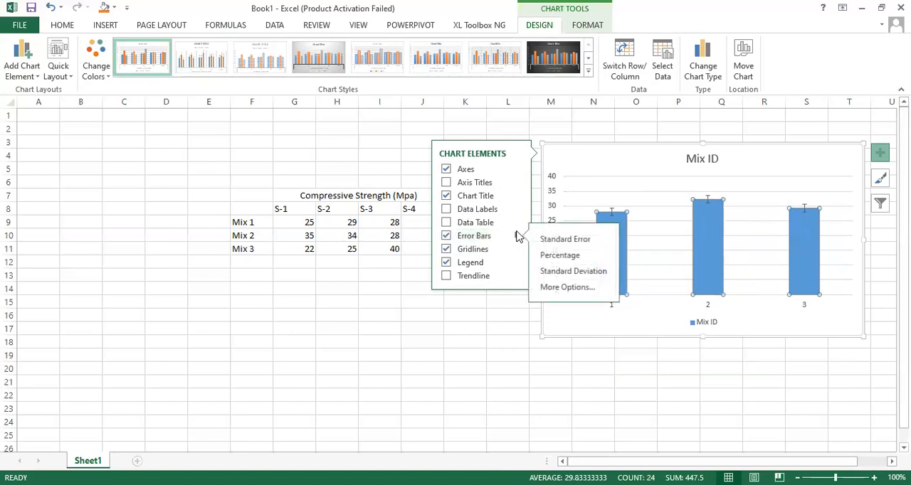
pyautogui.click(568, 292)
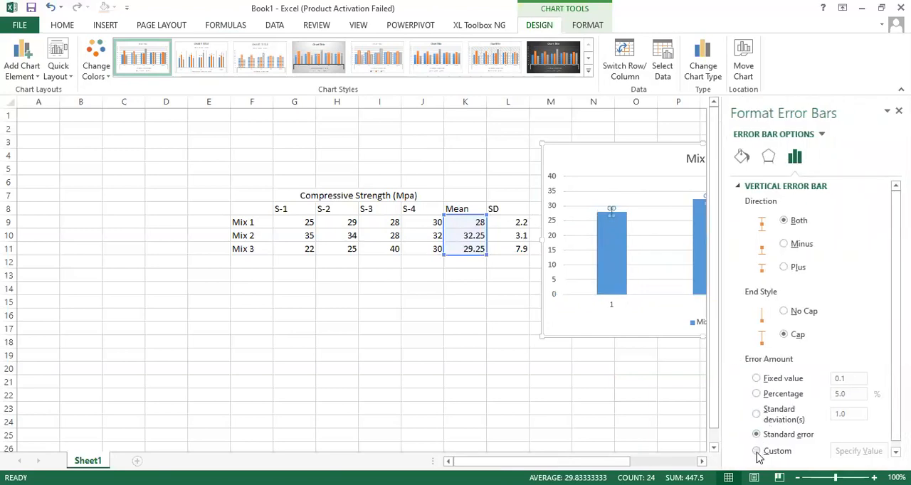
# - Switch the error amount to Custom and set the positive error value to the SD cells L9:L11
pyautogui.click(757, 451)
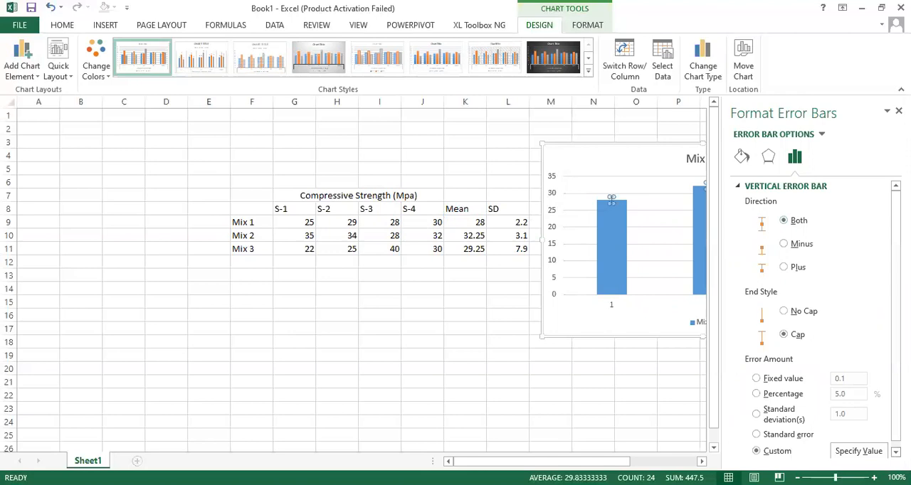
pyautogui.click(895, 452)
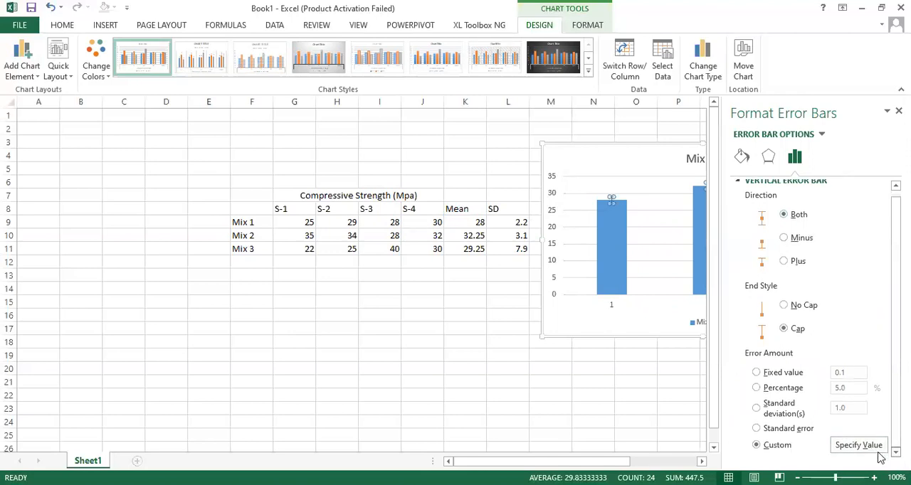
pyautogui.click(870, 447)
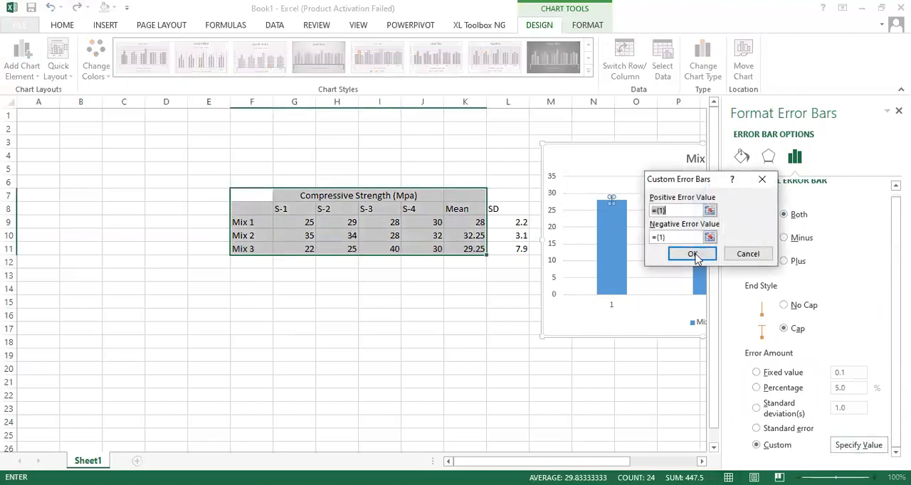
pyautogui.click(709, 212)
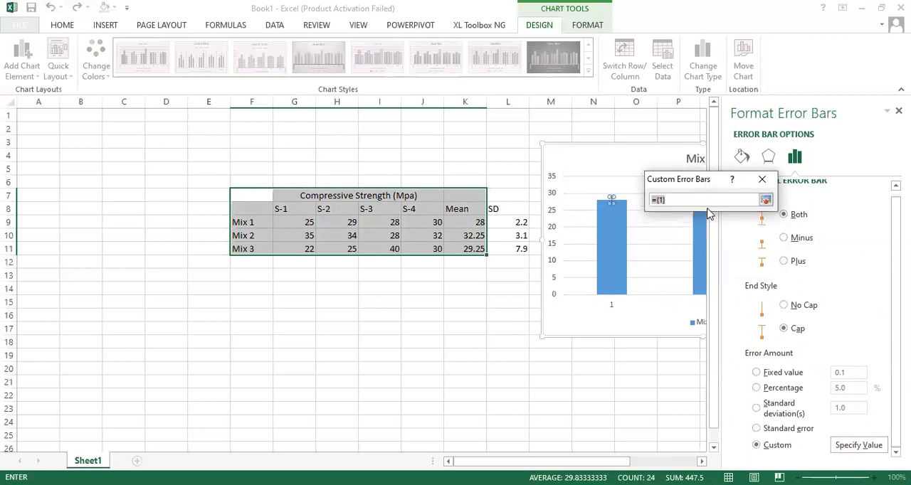
pyautogui.click(766, 202)
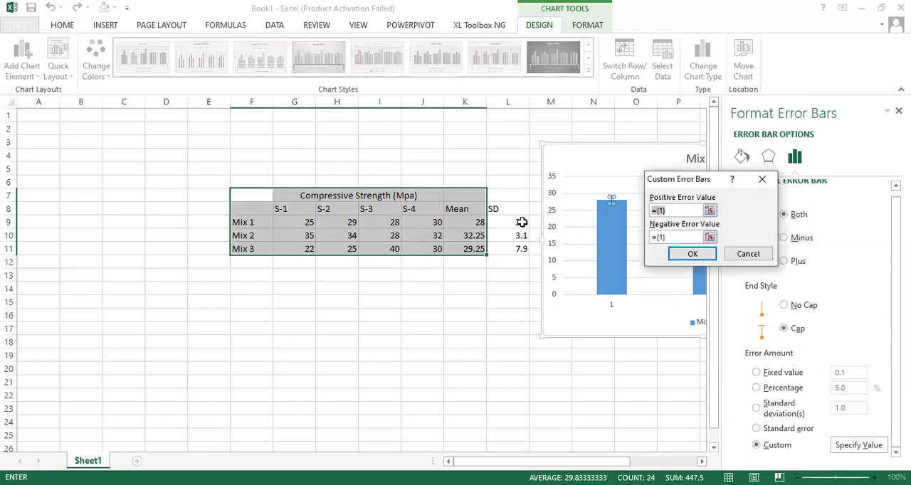
pyautogui.click(519, 223)
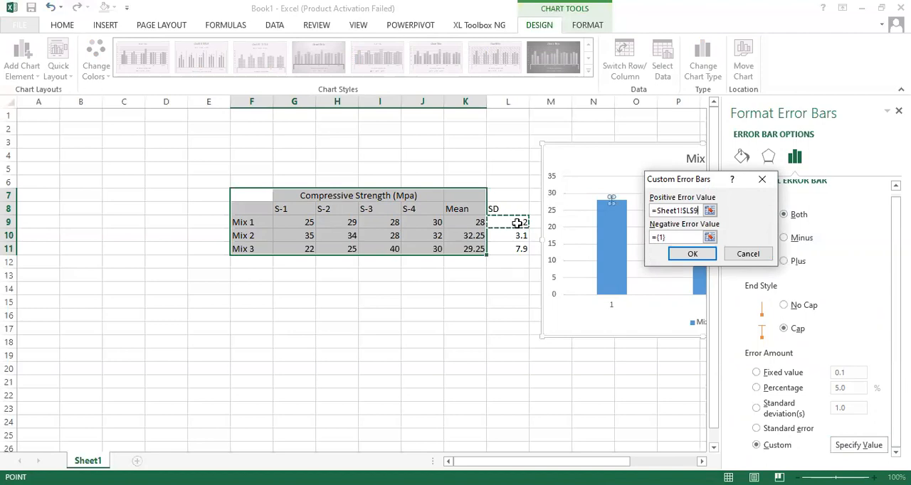
pyautogui.moveTo(518, 223); pyautogui.dragTo(520, 249)
# - Set the negative error value to the SD cells L9:L11, apply the custom error bars and close the formatting pane
pyautogui.click(711, 239)
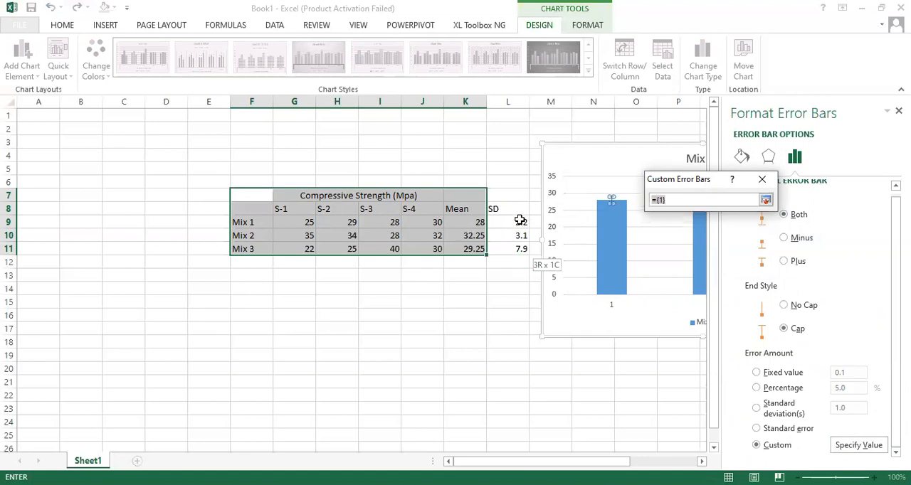
pyautogui.moveTo(521, 221); pyautogui.dragTo(519, 250)
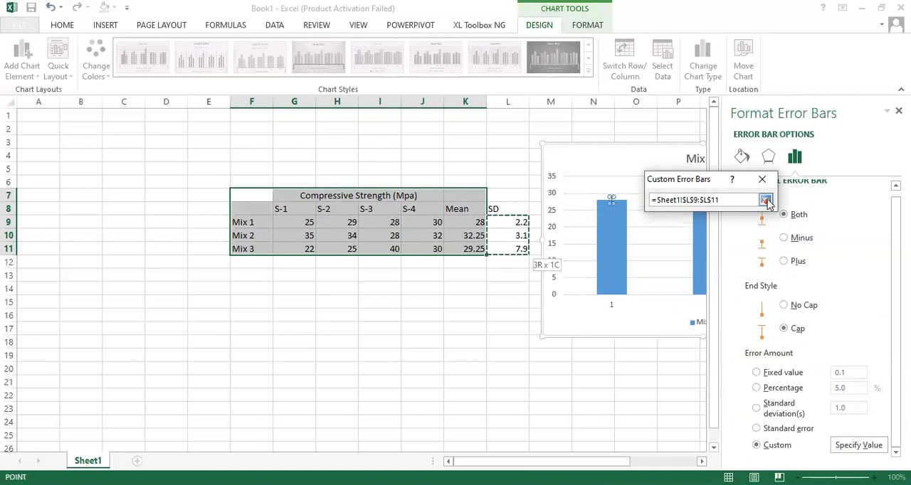
pyautogui.click(766, 200)
pyautogui.click(692, 255)
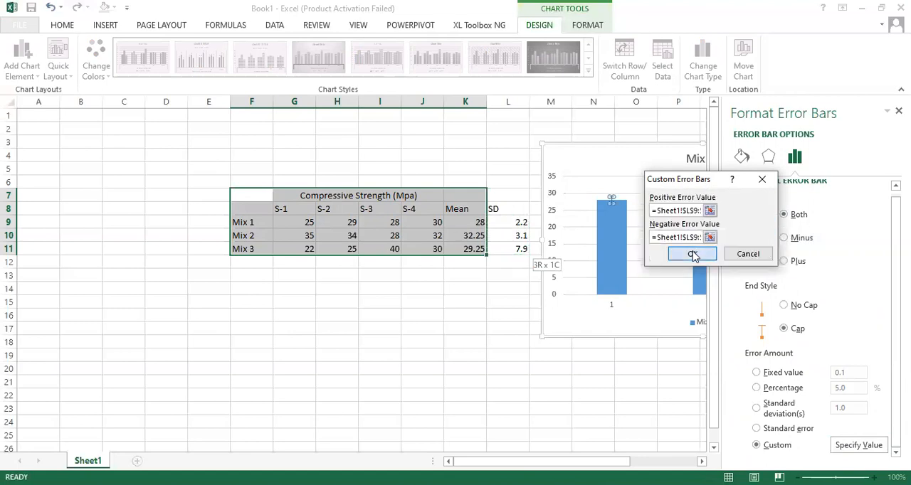
pyautogui.click(632, 355)
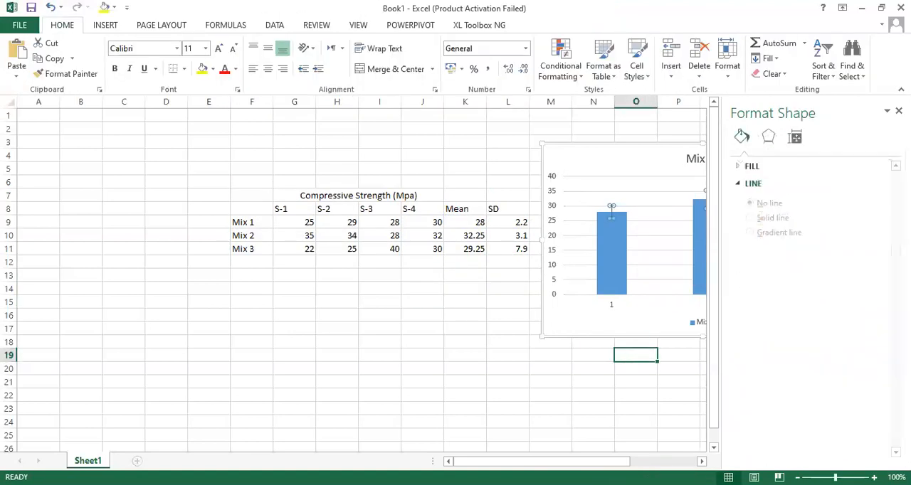
pyautogui.click(898, 110)
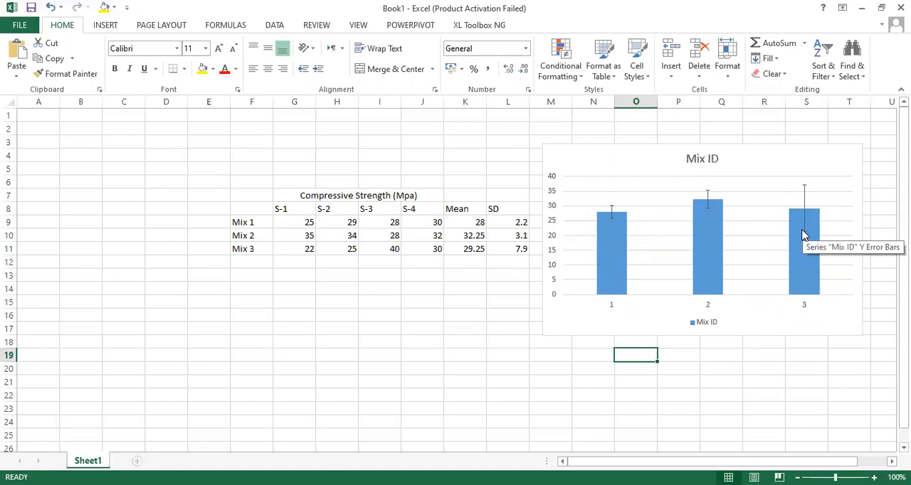
pyautogui.click(741, 388)
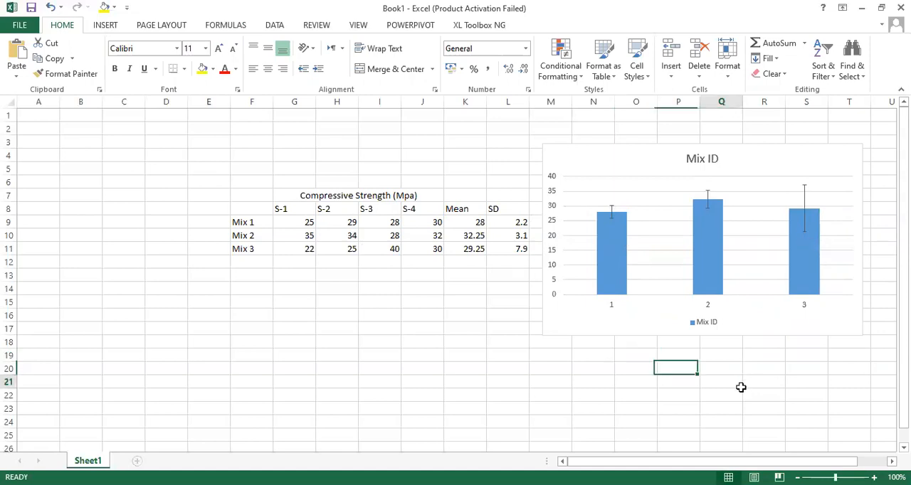